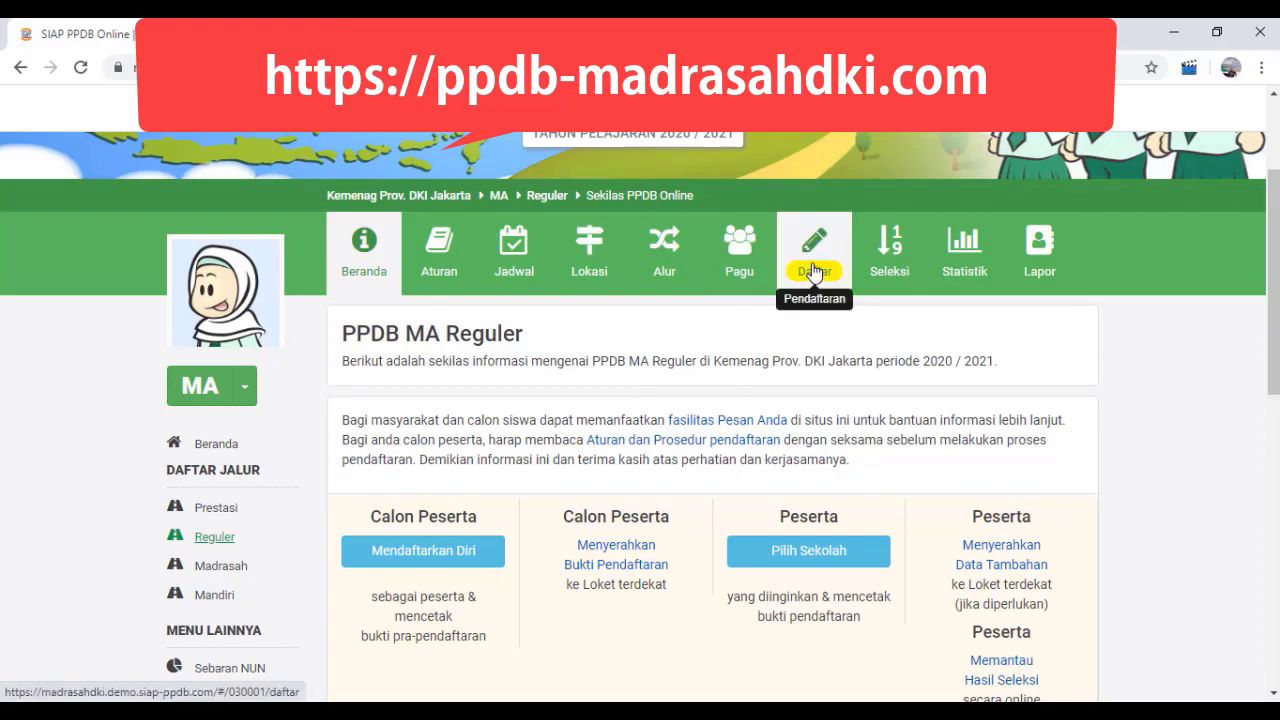
# Step: Open the online registration form for the PPDB MA Reguler track
pyautogui.click(814, 272)
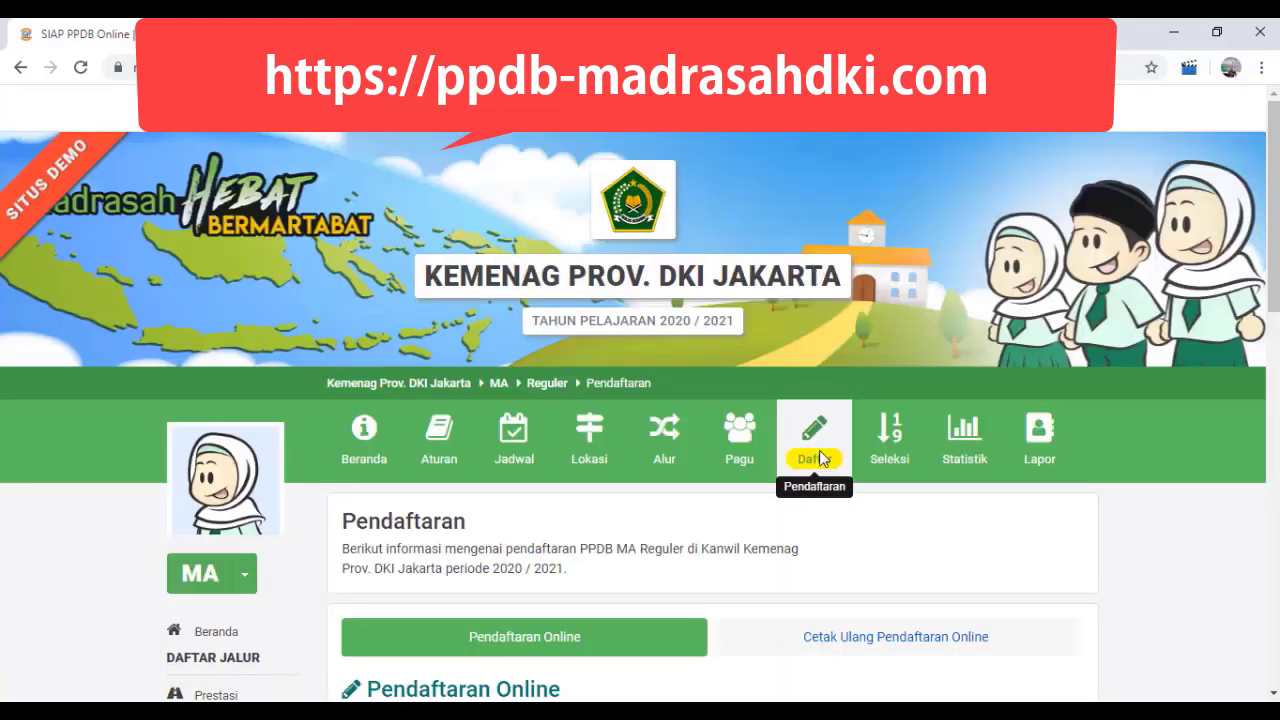
pyautogui.scroll(-4, 605, 553)
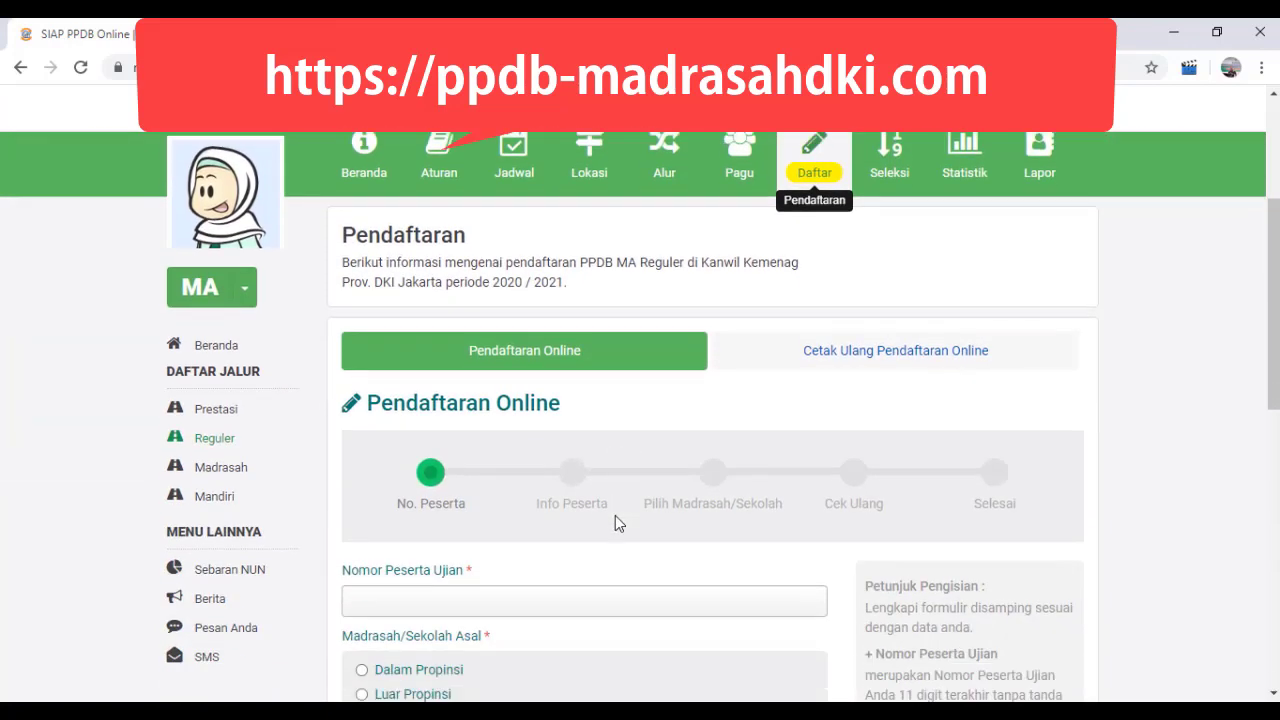
pyautogui.scroll(-1, 620, 480)
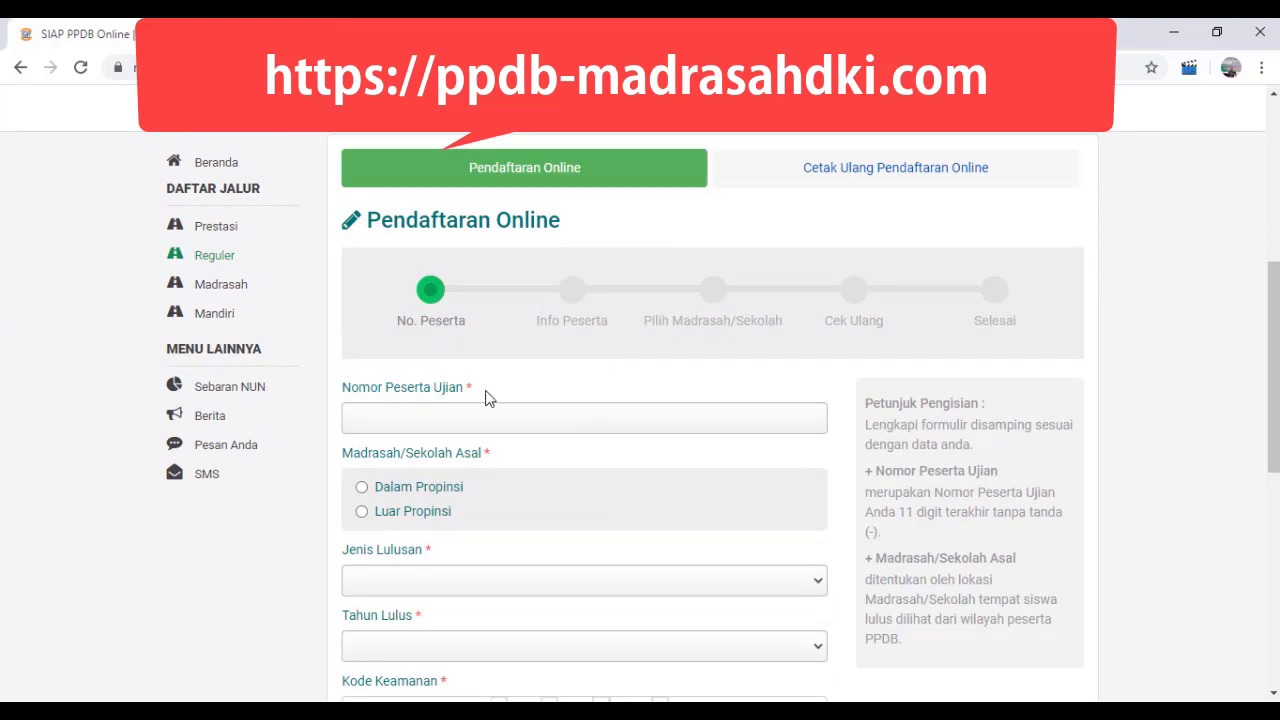
# Step: Enter the student's exam participant number in the Nomor Peserta Ujian field
pyautogui.click(441, 417)
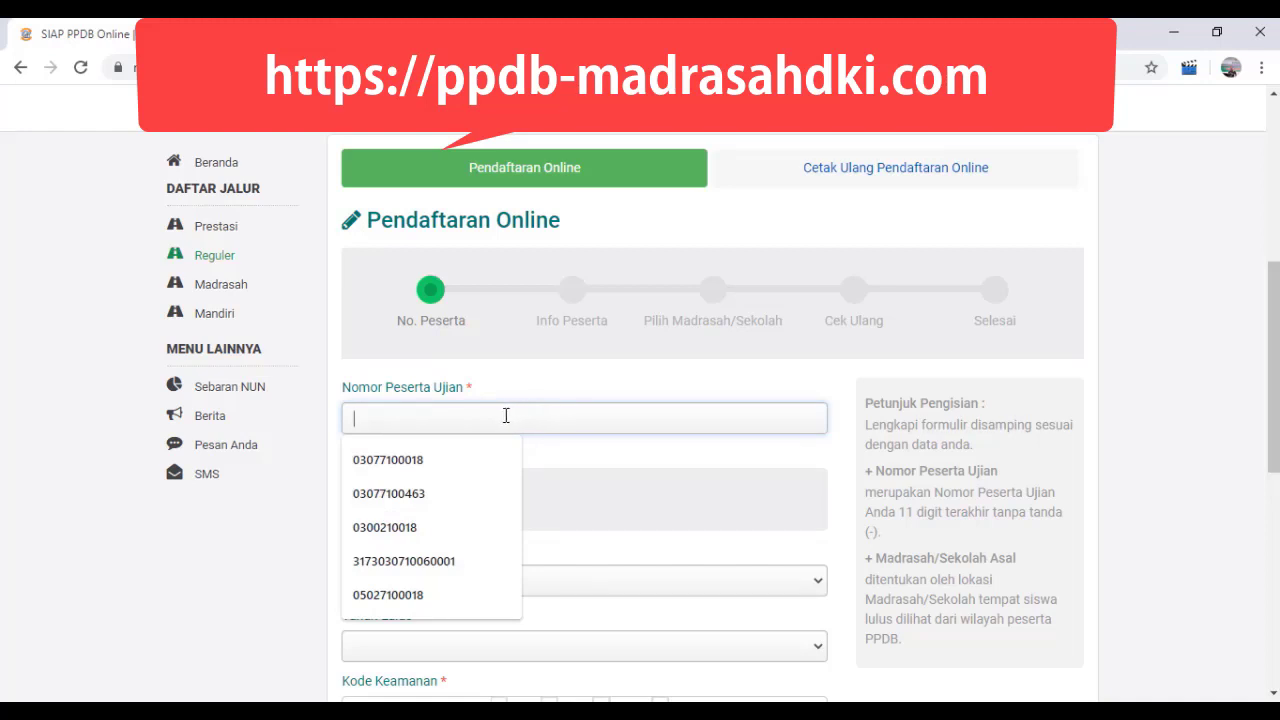
pyautogui.click(422, 595)
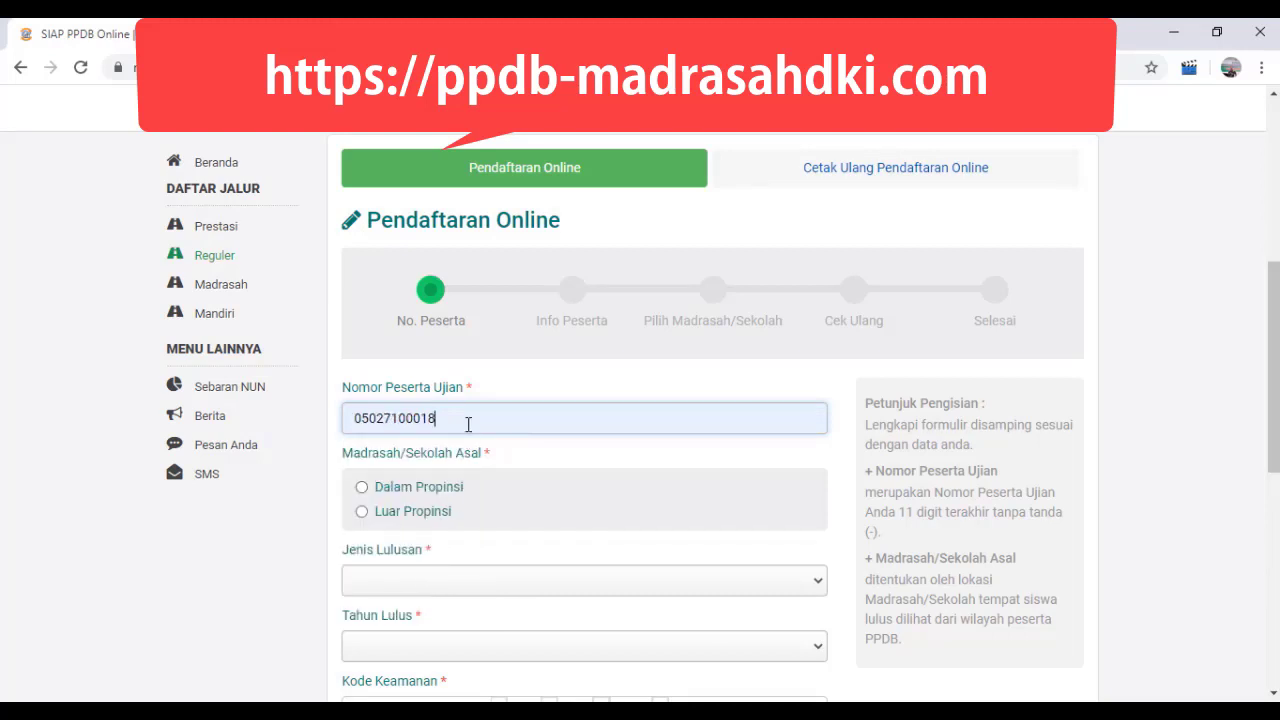
pyautogui.press('BackSpace')
pyautogui.press('BackSpace')
pyautogui.write('27')
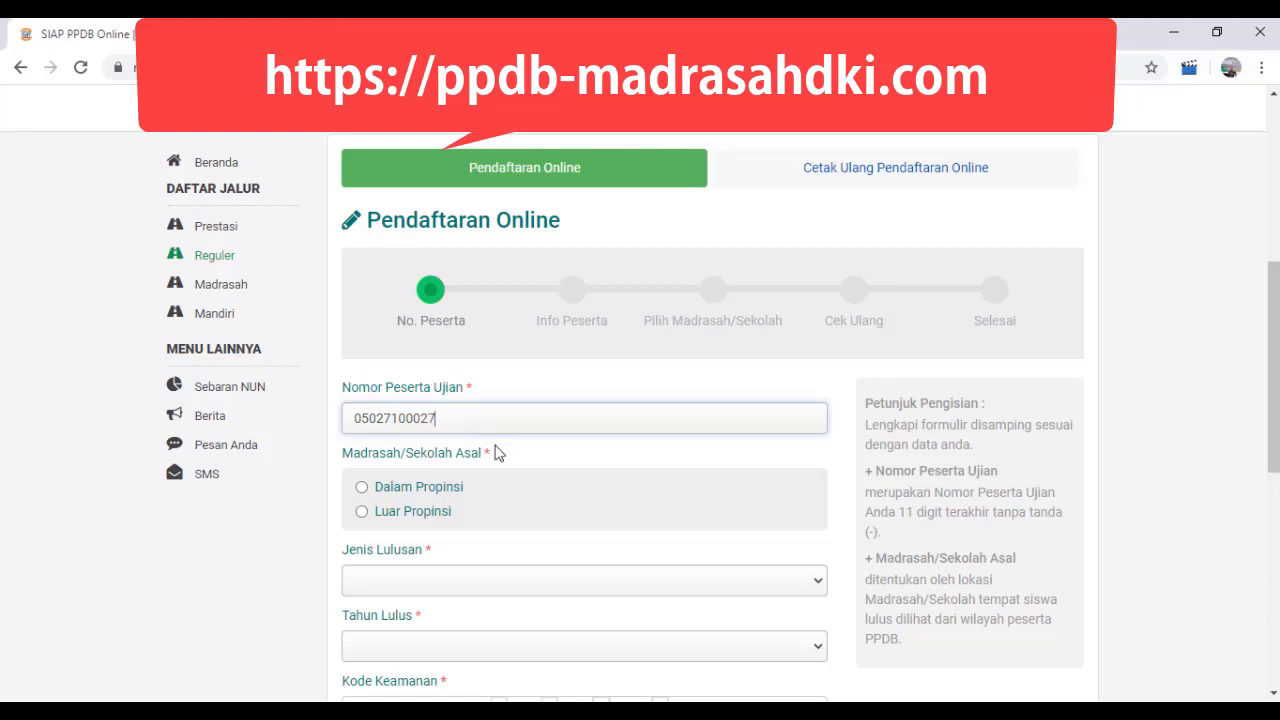
# Step: Set Madrasah/Sekolah Asal to Dalam Propinsi, Jenis Lulusan to Reguler and Tahun Lulus to 2020
pyautogui.click(424, 492)
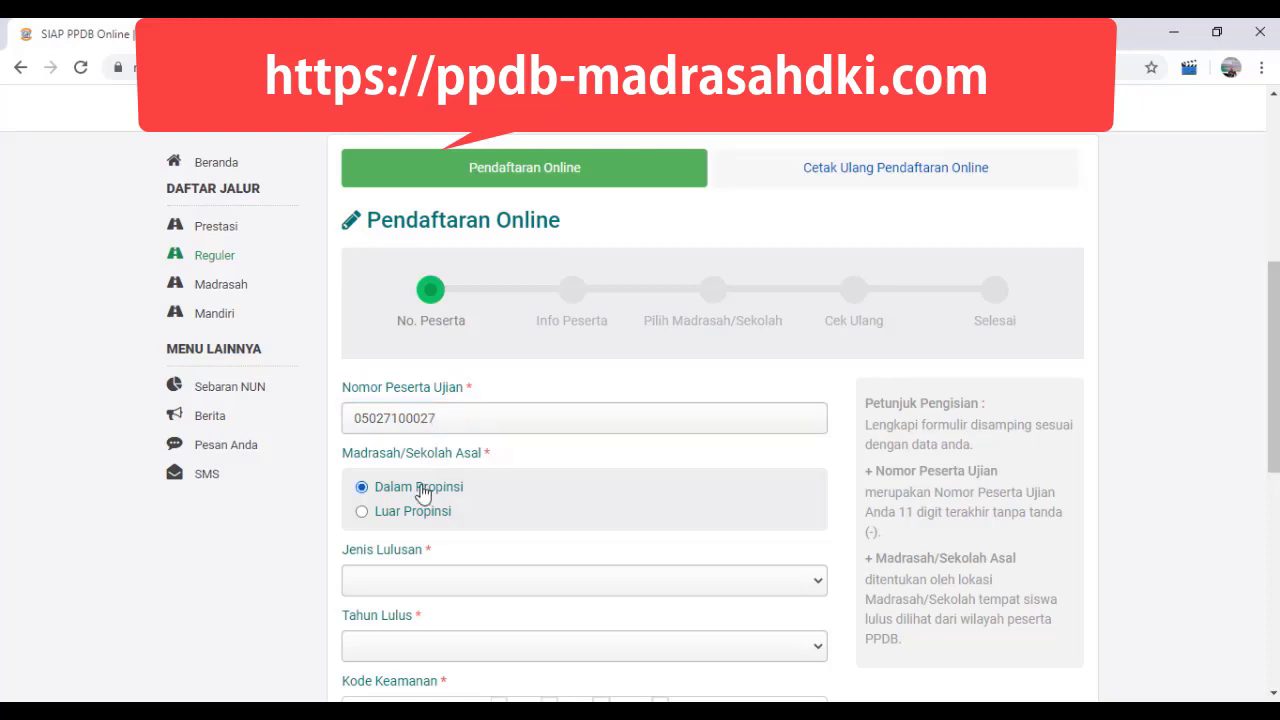
pyautogui.click(815, 588)
pyautogui.click(396, 604)
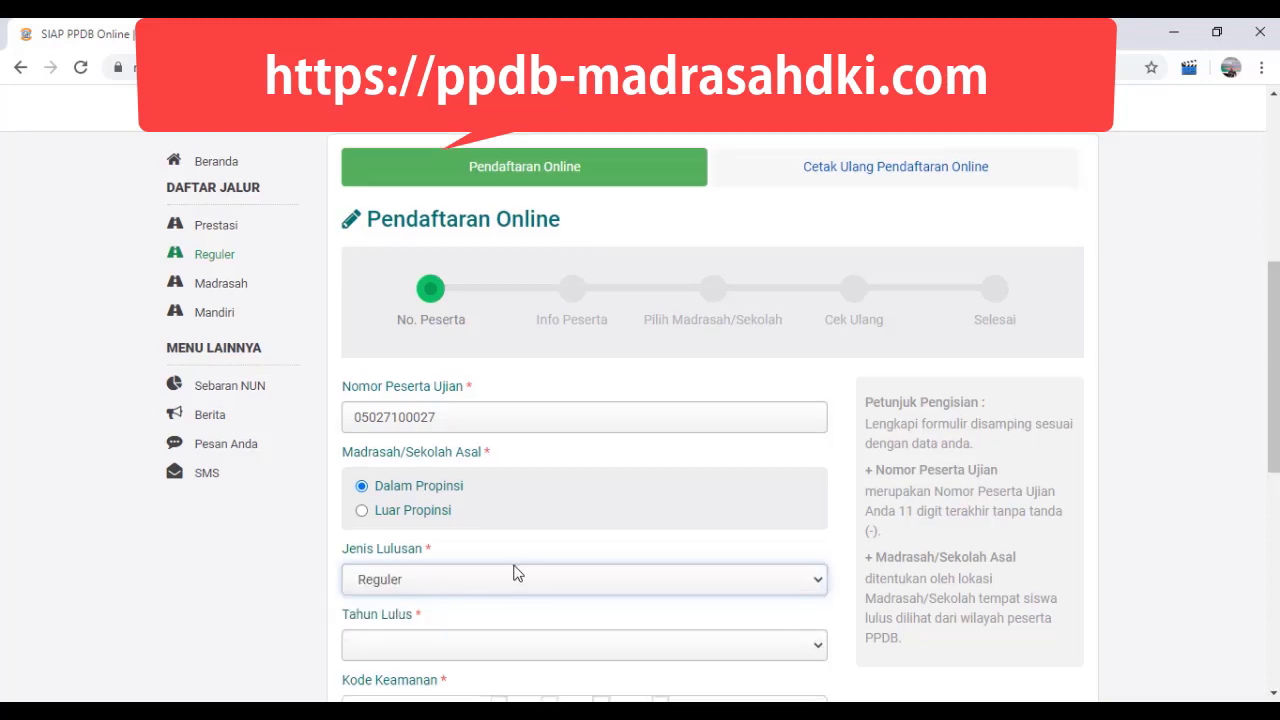
pyautogui.scroll(-2, 514, 571)
pyautogui.click(480, 466)
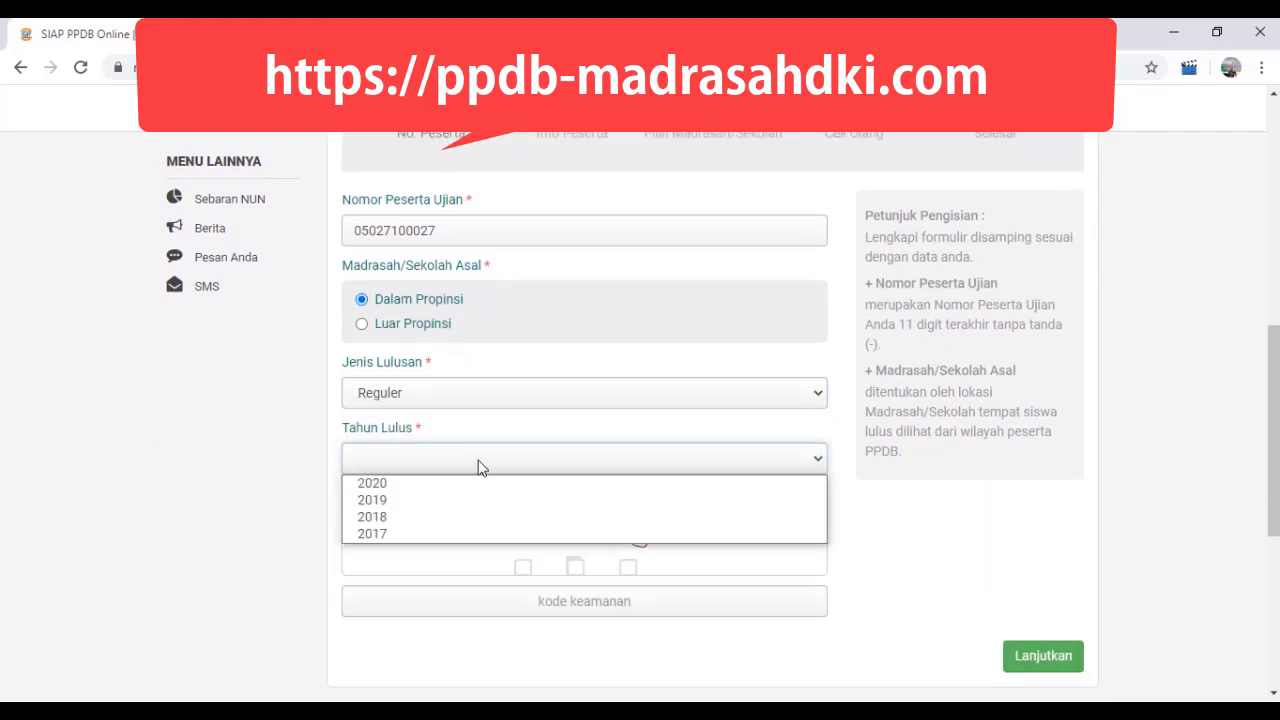
pyautogui.click(409, 487)
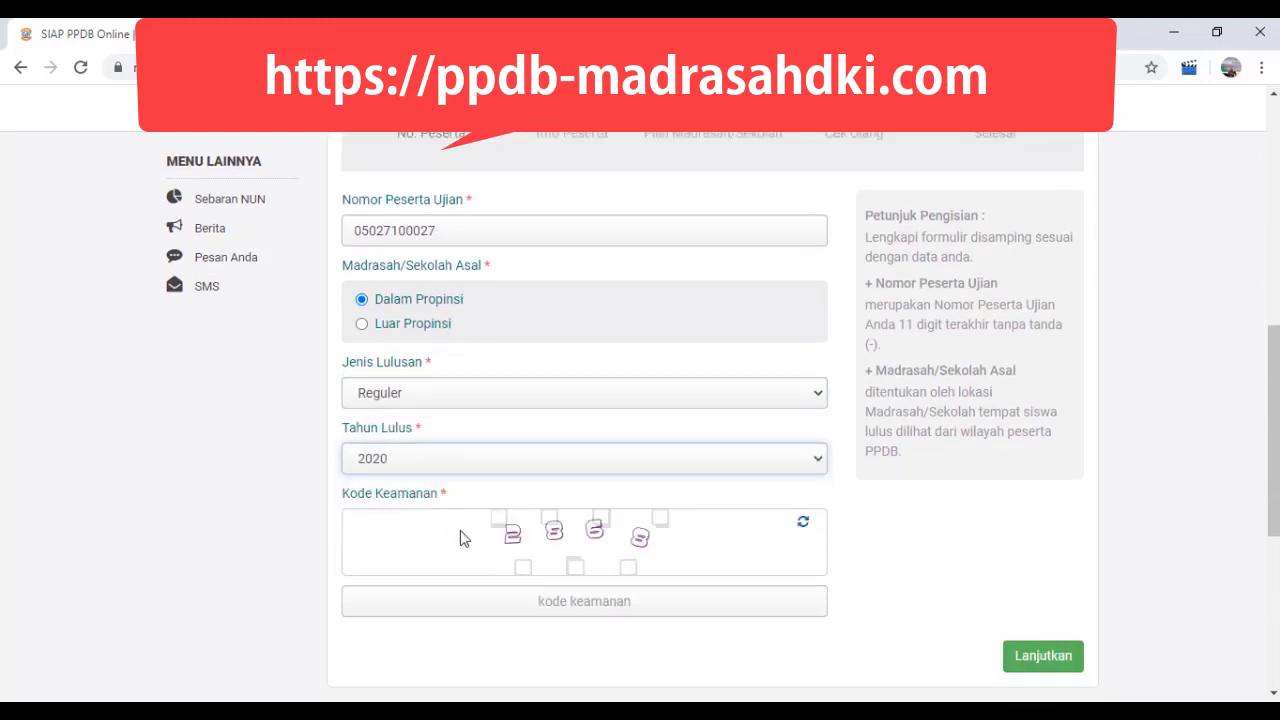
# Step: Enter the displayed security code in the Kode Keamanan field and continue to the Info Peserta stage
pyautogui.click(541, 600)
pyautogui.write('2')
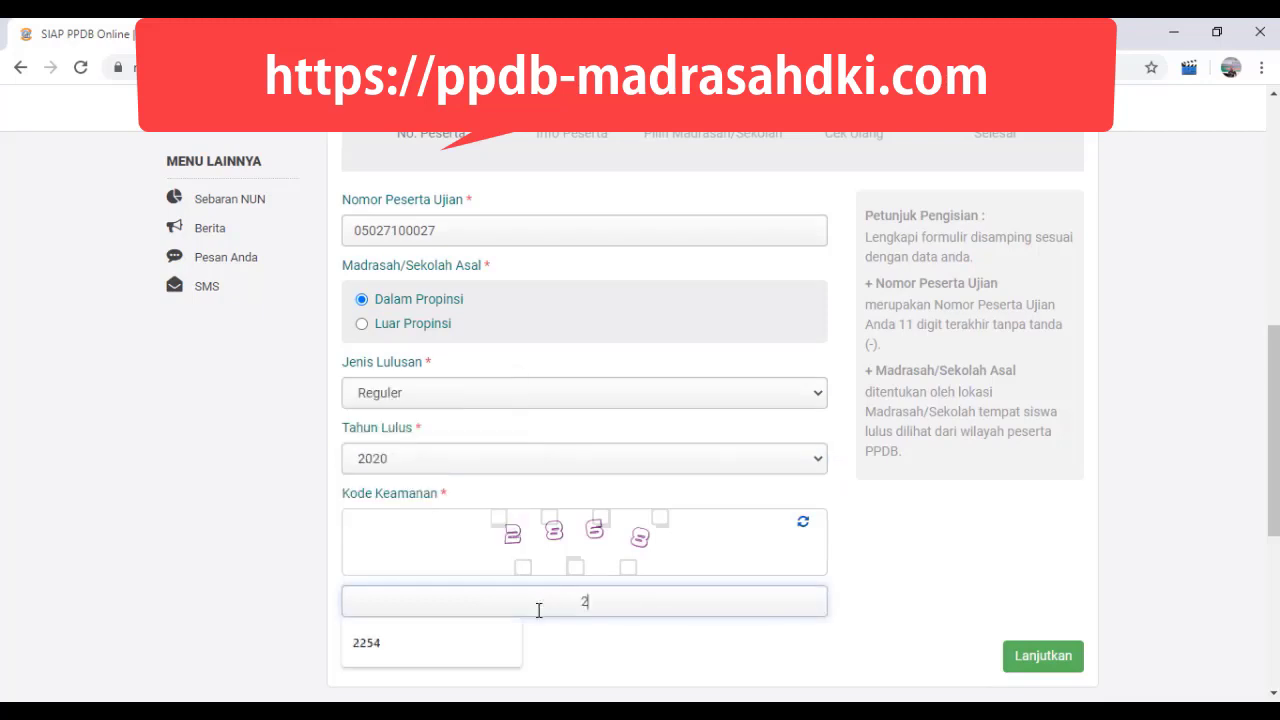
pyautogui.write('868')
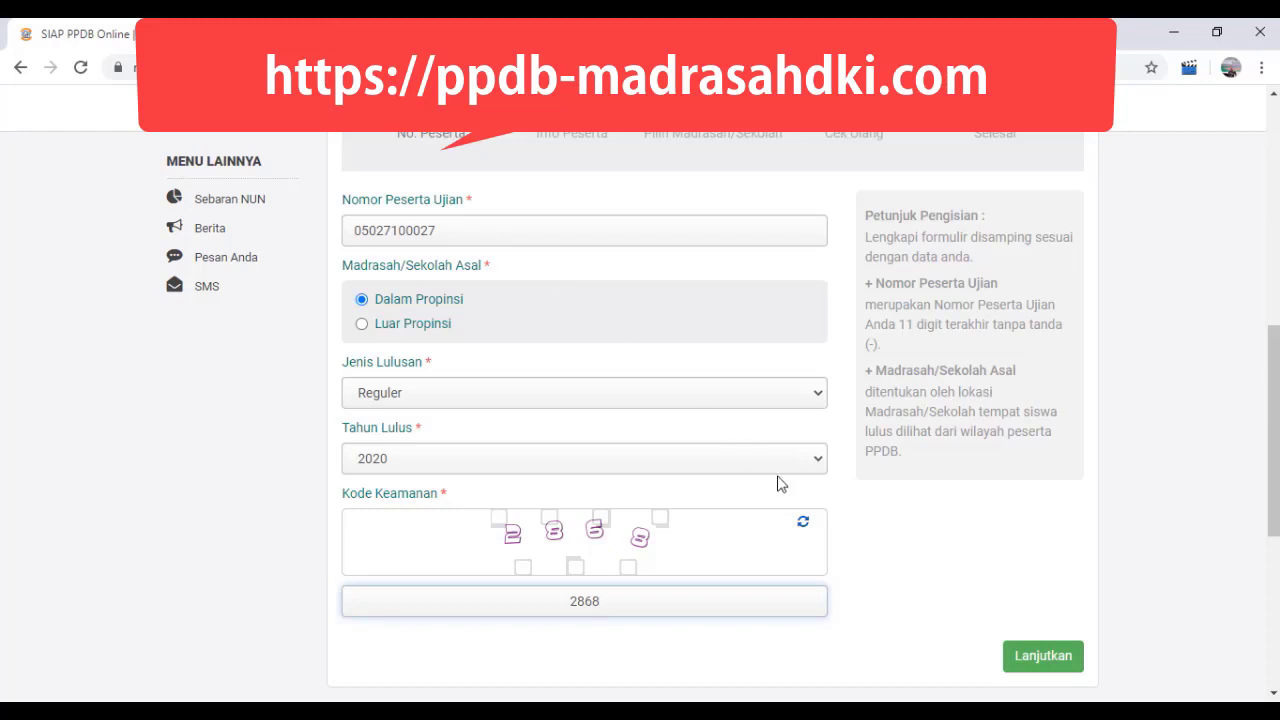
pyautogui.click(1023, 660)
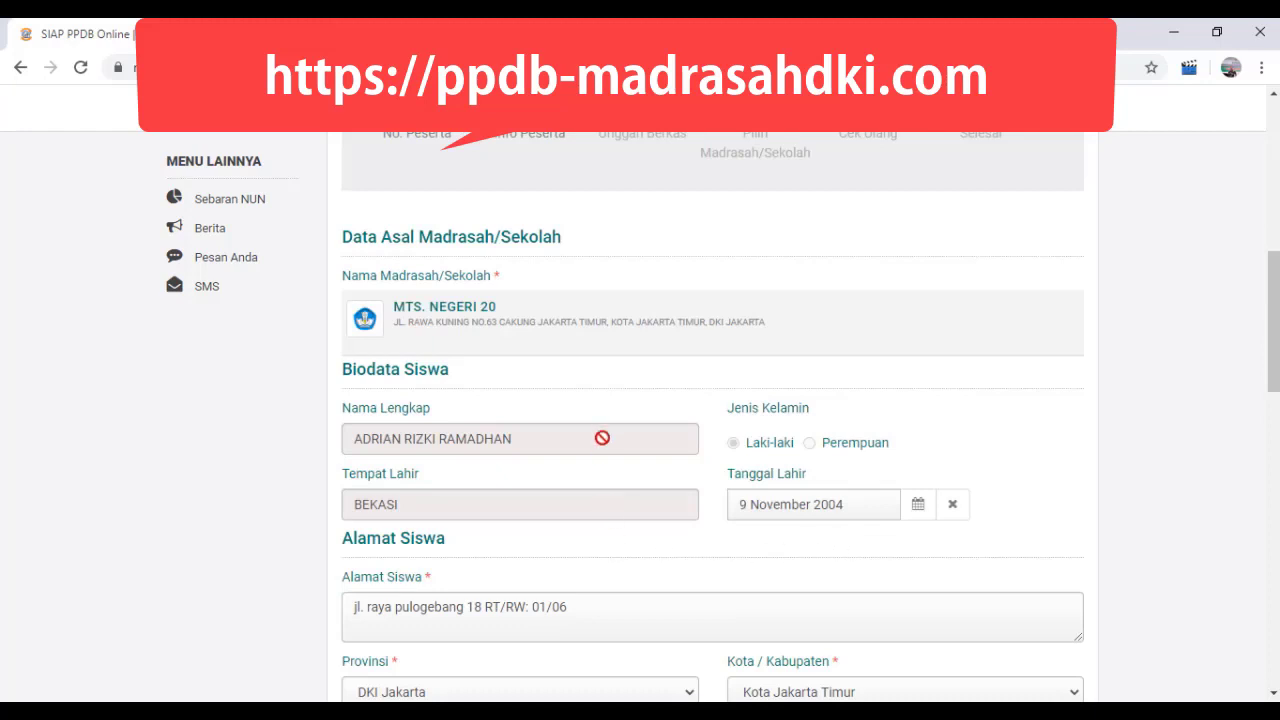
# Step: Select the student's Kecamatan and Kelurahan in the Alamat Siswa section
pyautogui.scroll(-1, 603, 397)
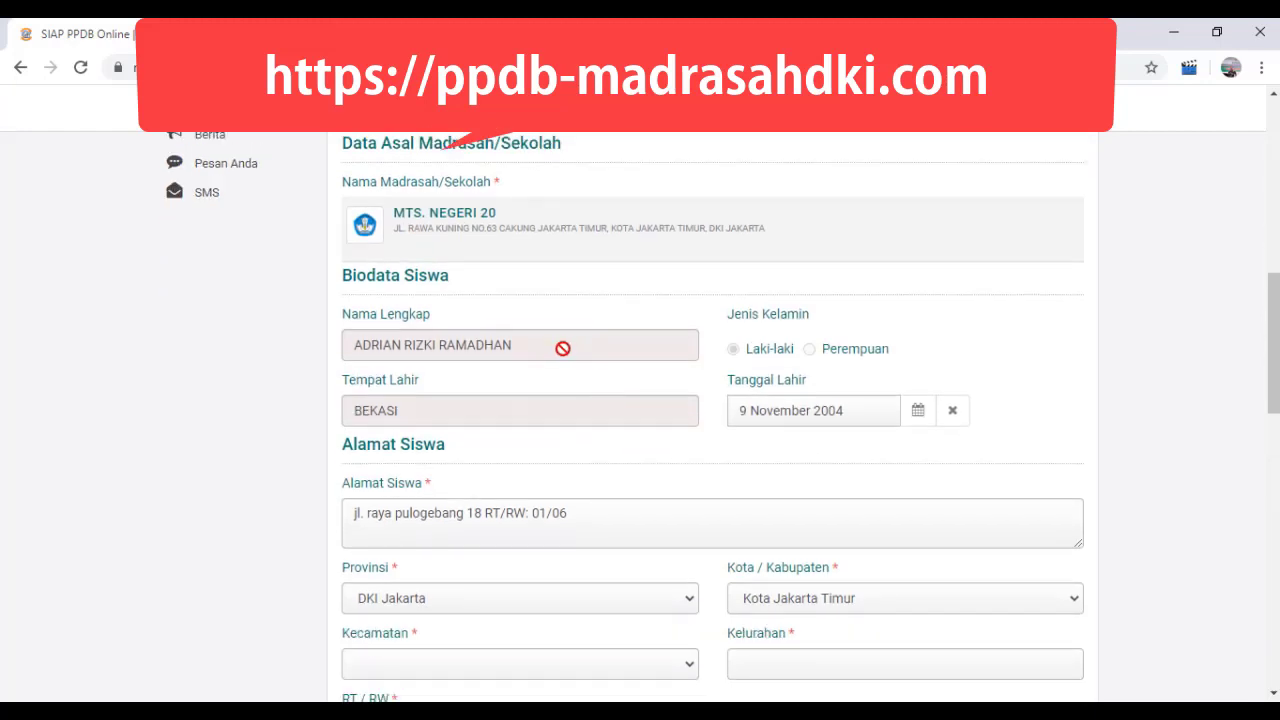
pyautogui.scroll(-1, 563, 346)
pyautogui.scroll(1, 563, 346)
pyautogui.scroll(-1, 485, 300)
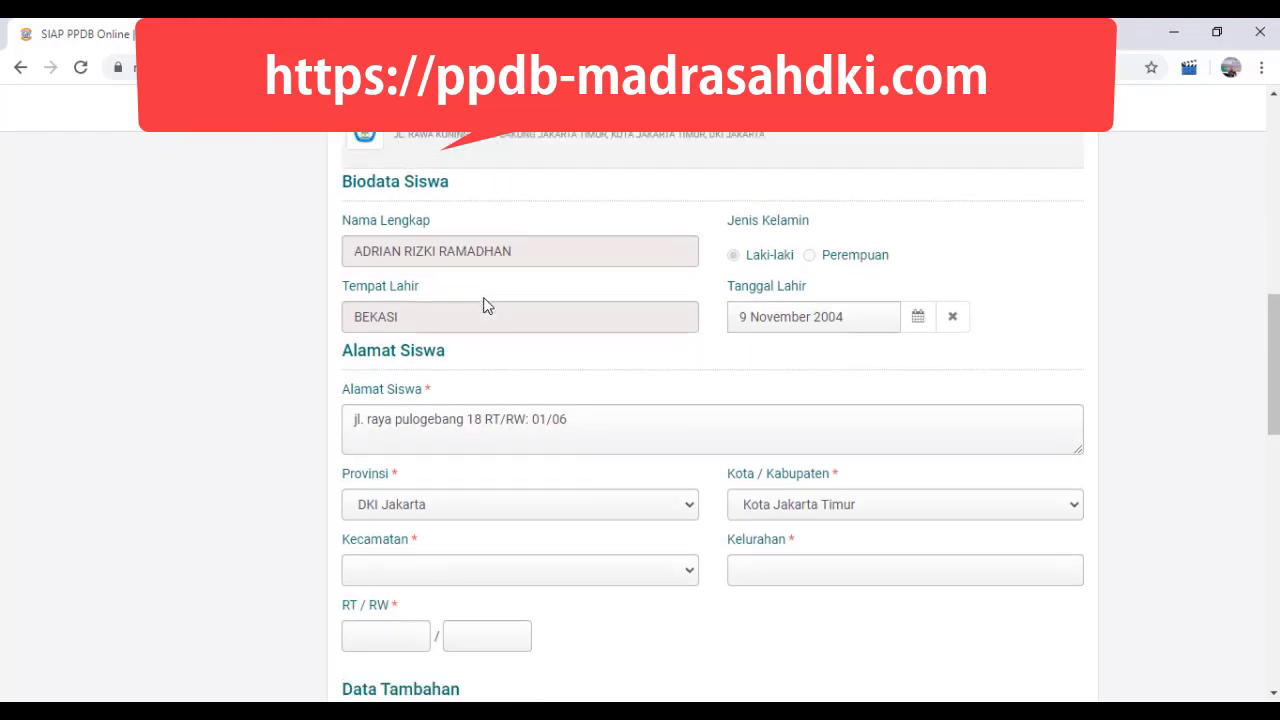
pyautogui.scroll(-1, 414, 253)
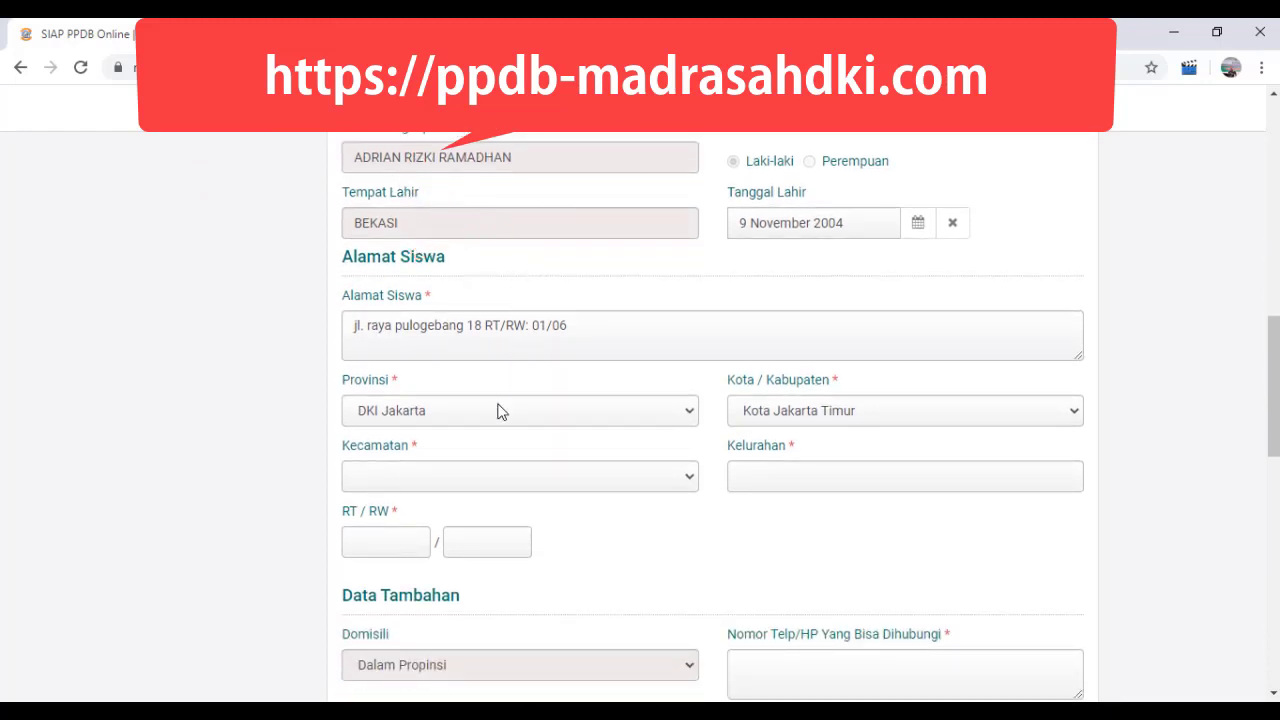
pyautogui.scroll(-1, 476, 445)
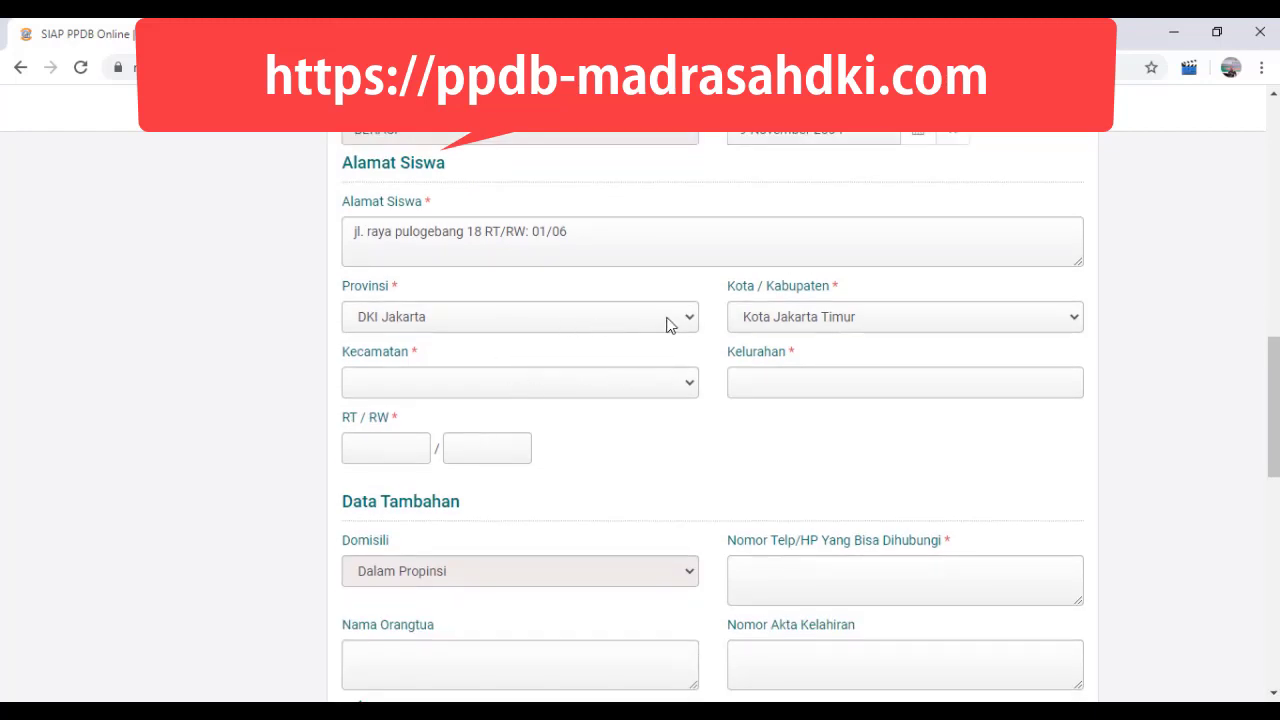
pyautogui.click(660, 390)
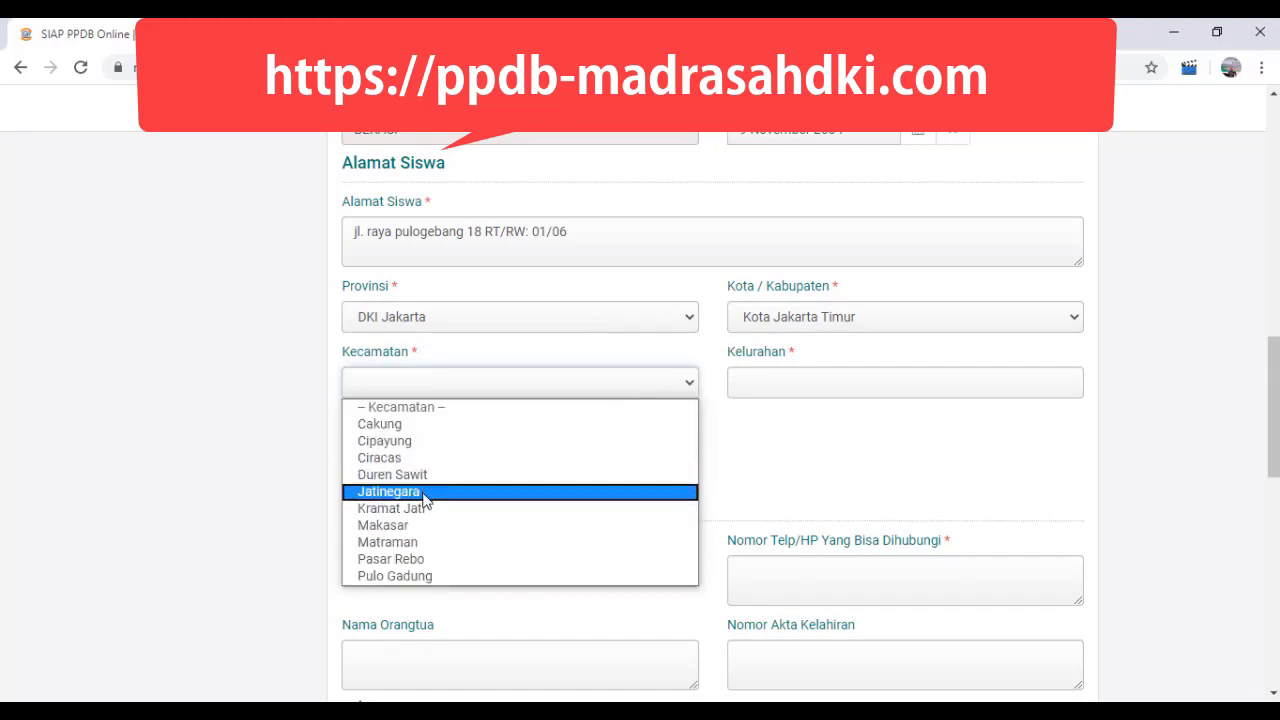
pyautogui.click(415, 576)
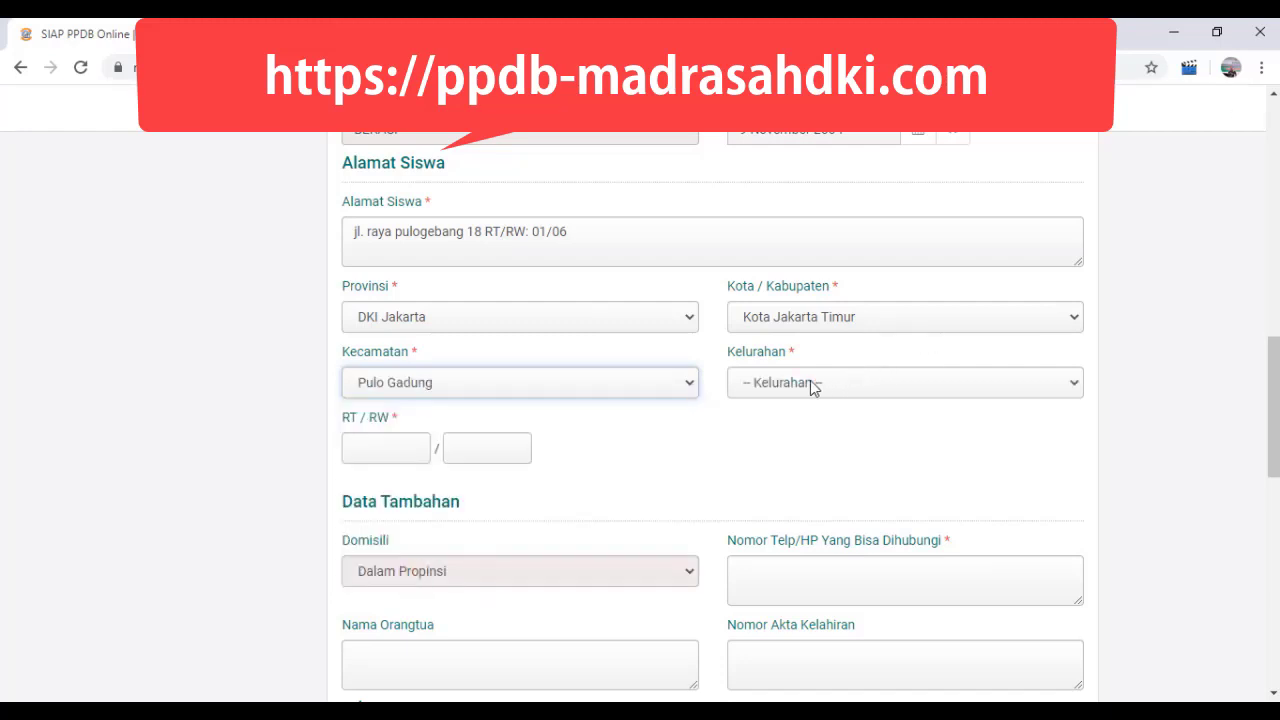
pyautogui.click(566, 380)
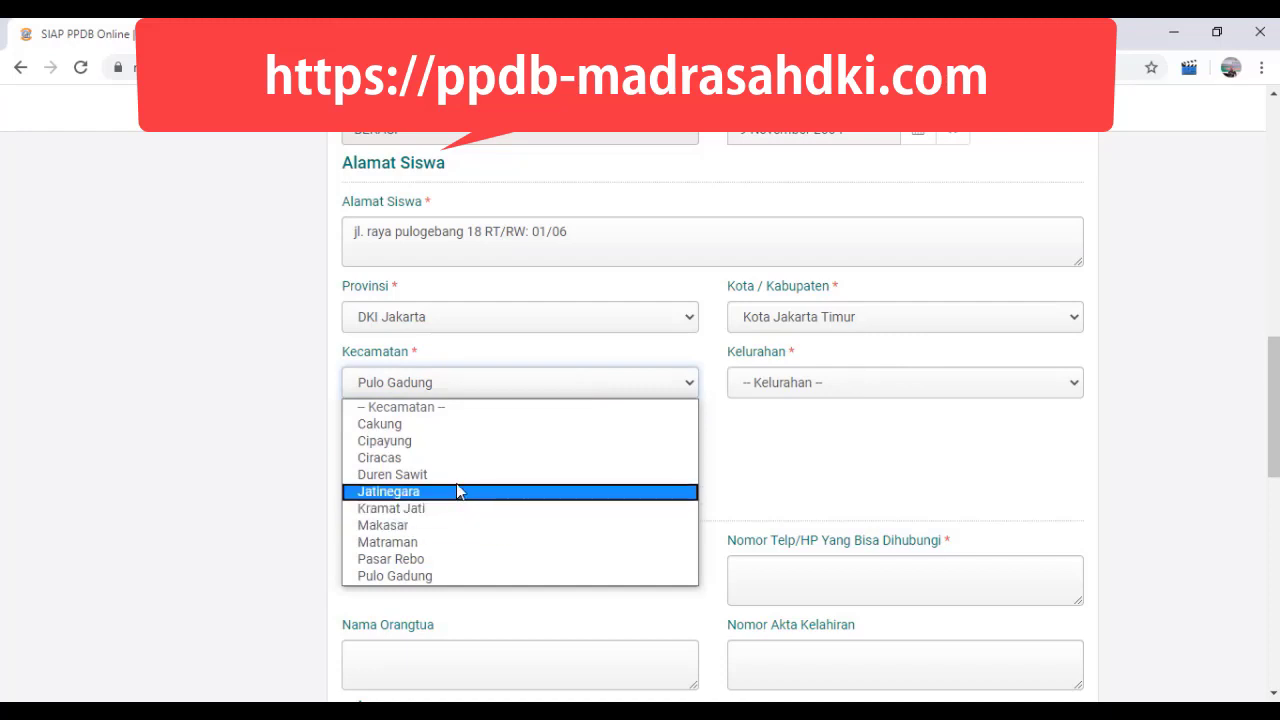
pyautogui.click(453, 424)
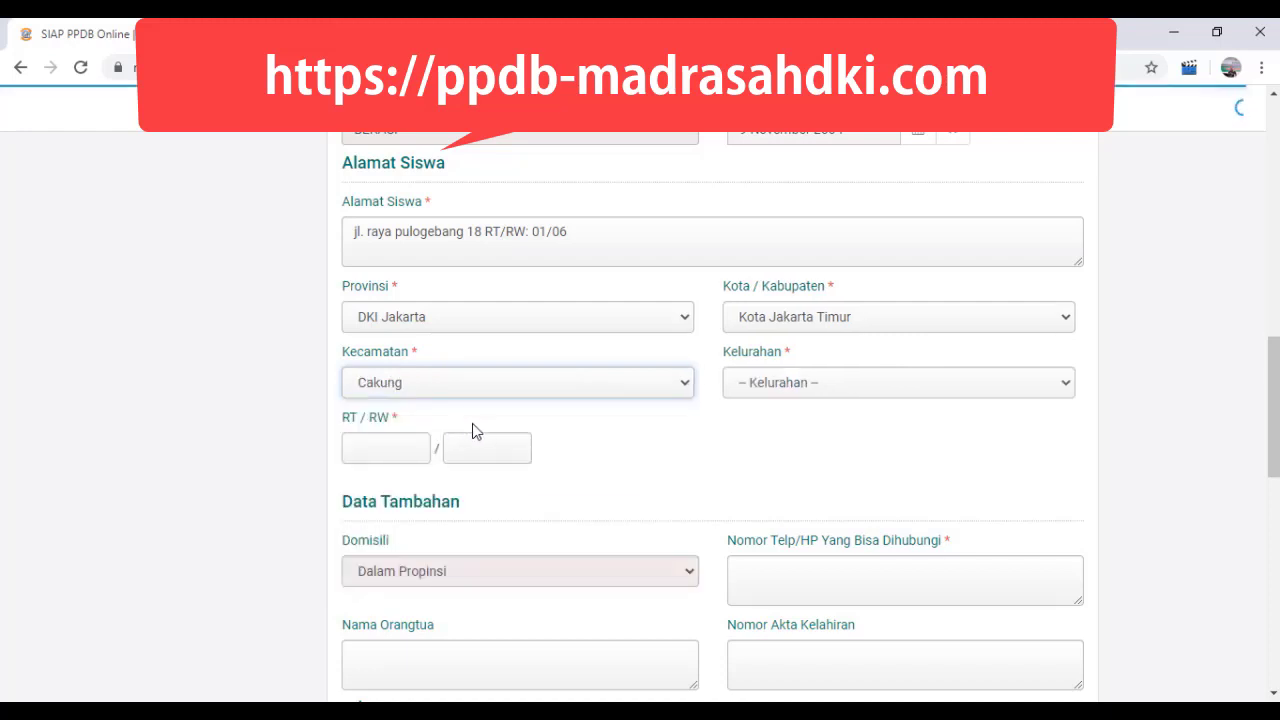
pyautogui.click(955, 386)
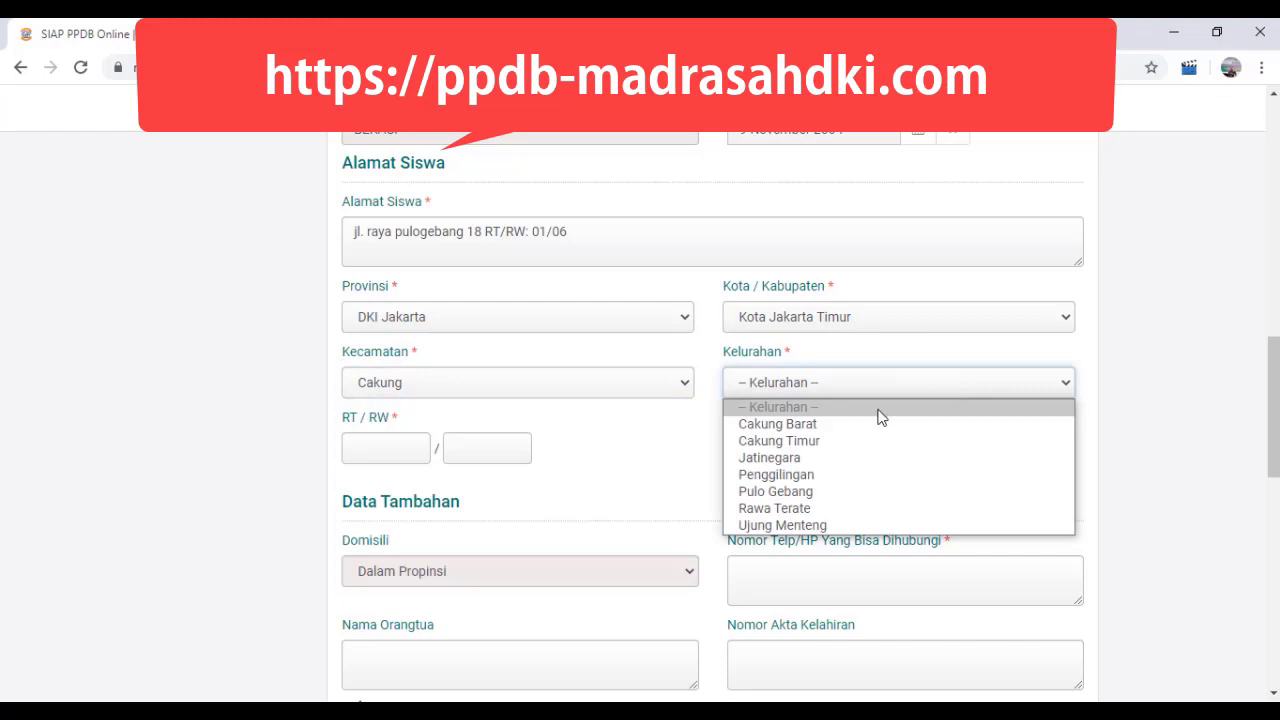
pyautogui.click(832, 492)
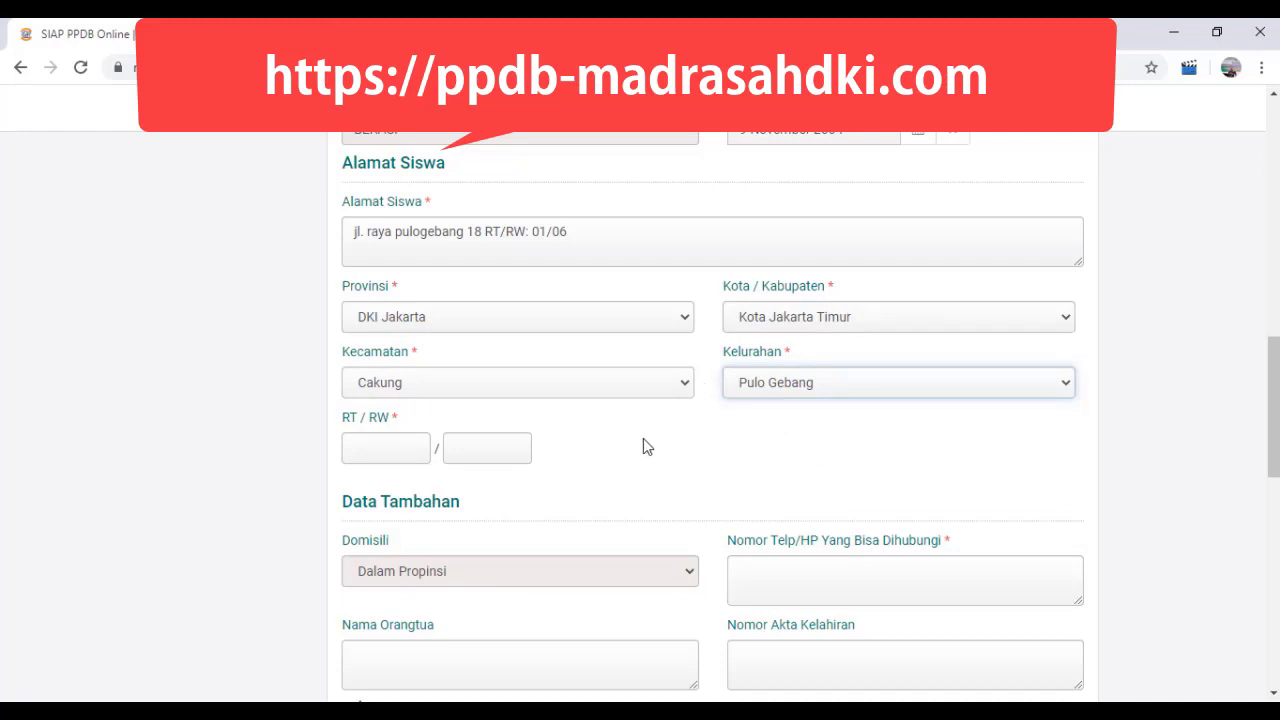
# Step: Fill in the student's RT/RW numbers and the contact phone number
pyautogui.click(376, 444)
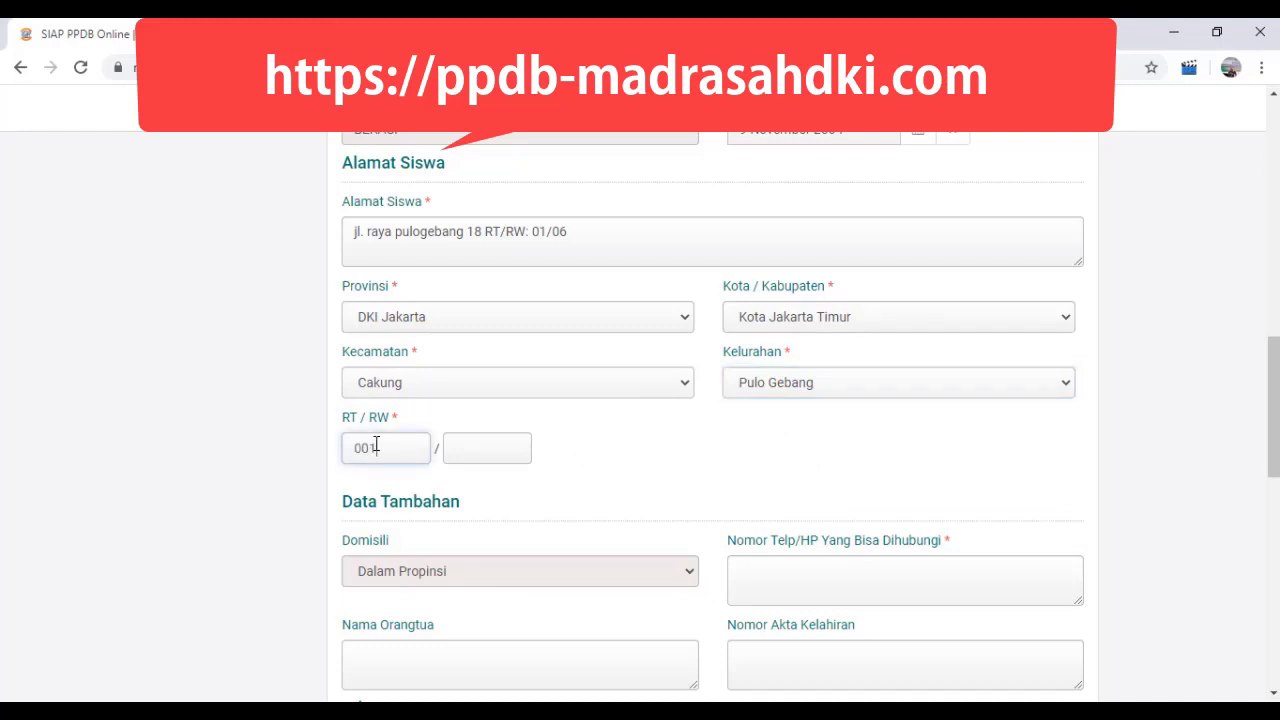
pyautogui.click(480, 453)
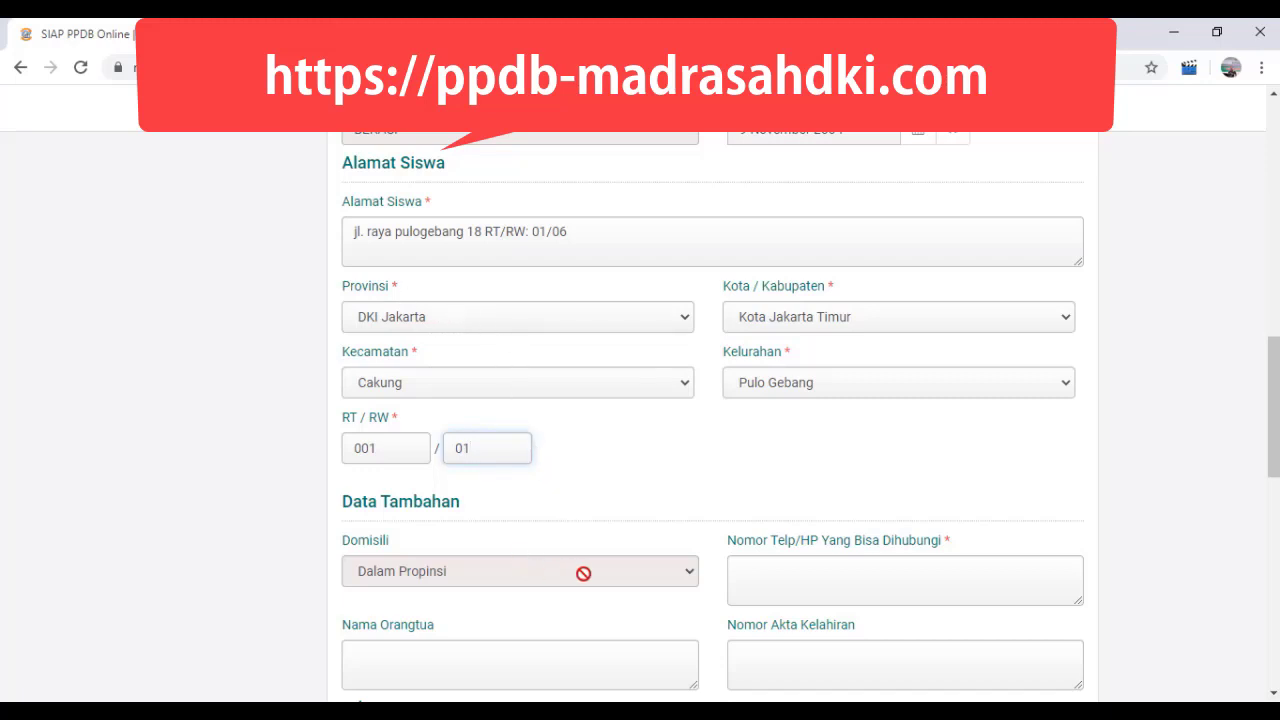
pyautogui.click(806, 583)
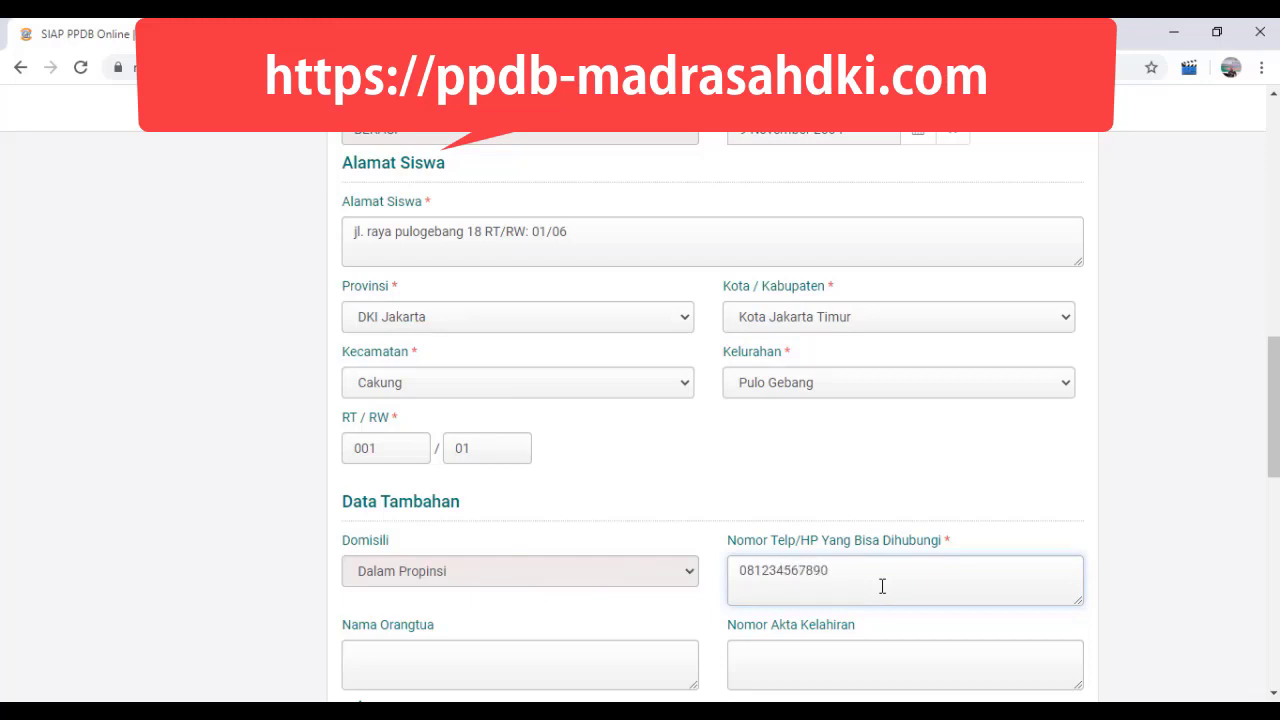
# Step: Submit the participant information past the Nilai Rapor table and continue to the Unggah Berkas stage
pyautogui.scroll(-1, 882, 586)
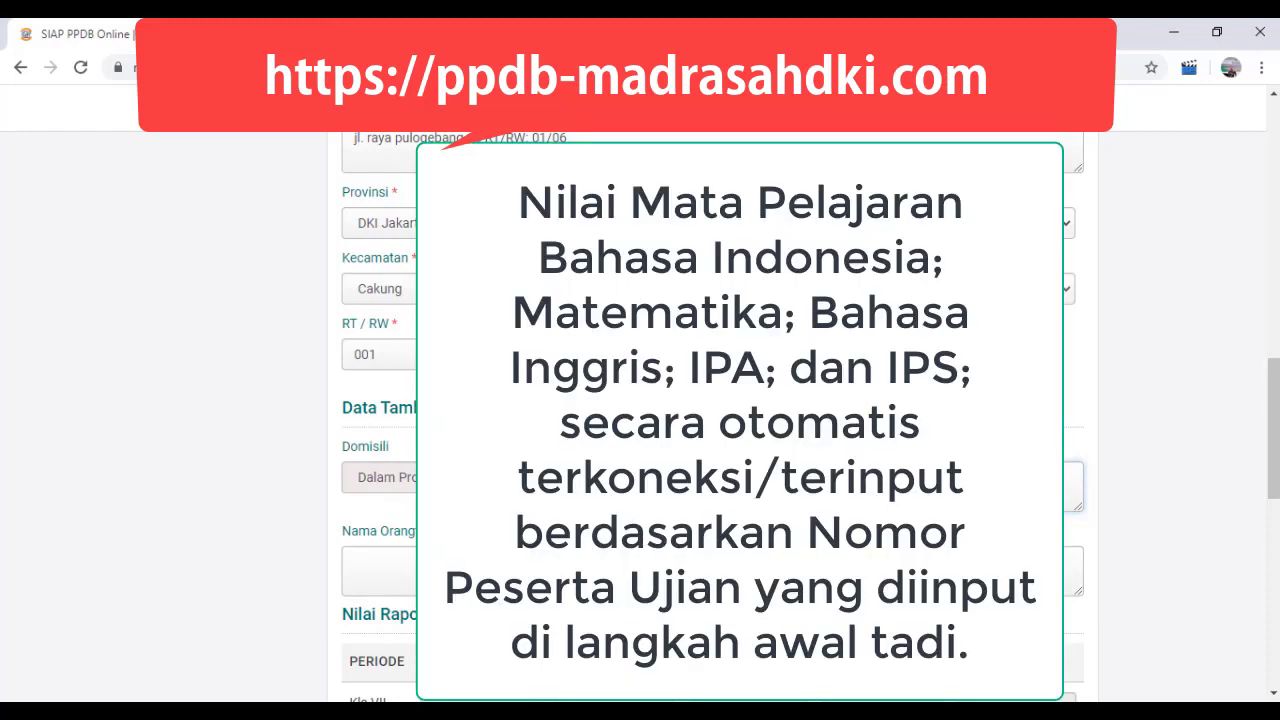
pyautogui.scroll(-1, 710, 420)
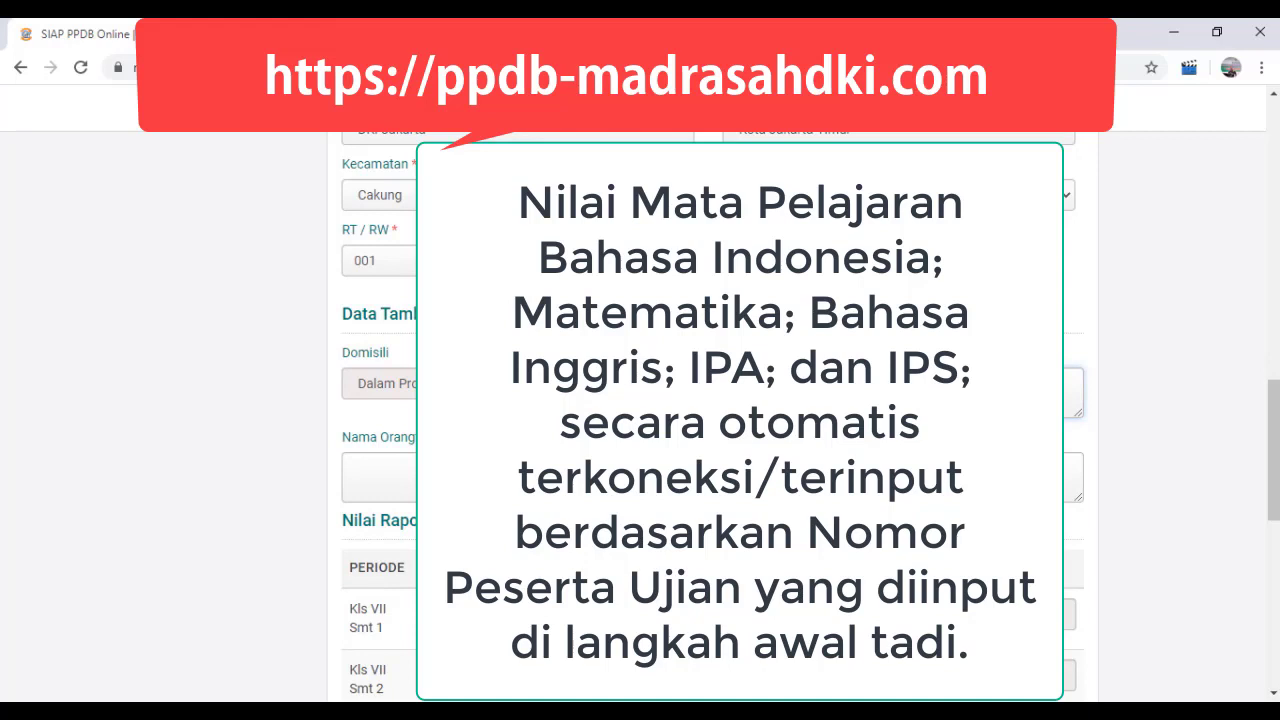
pyautogui.scroll(-1, 710, 420)
pyautogui.scroll(-3, 710, 420)
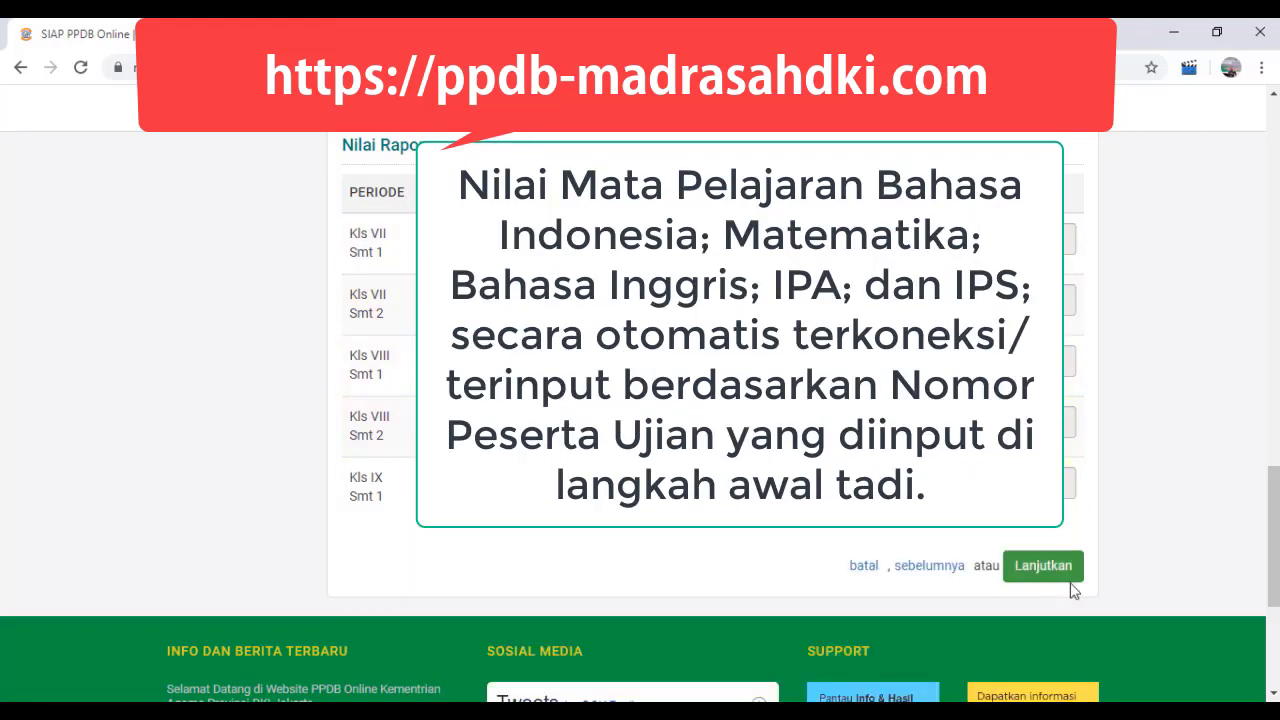
pyautogui.click(1043, 567)
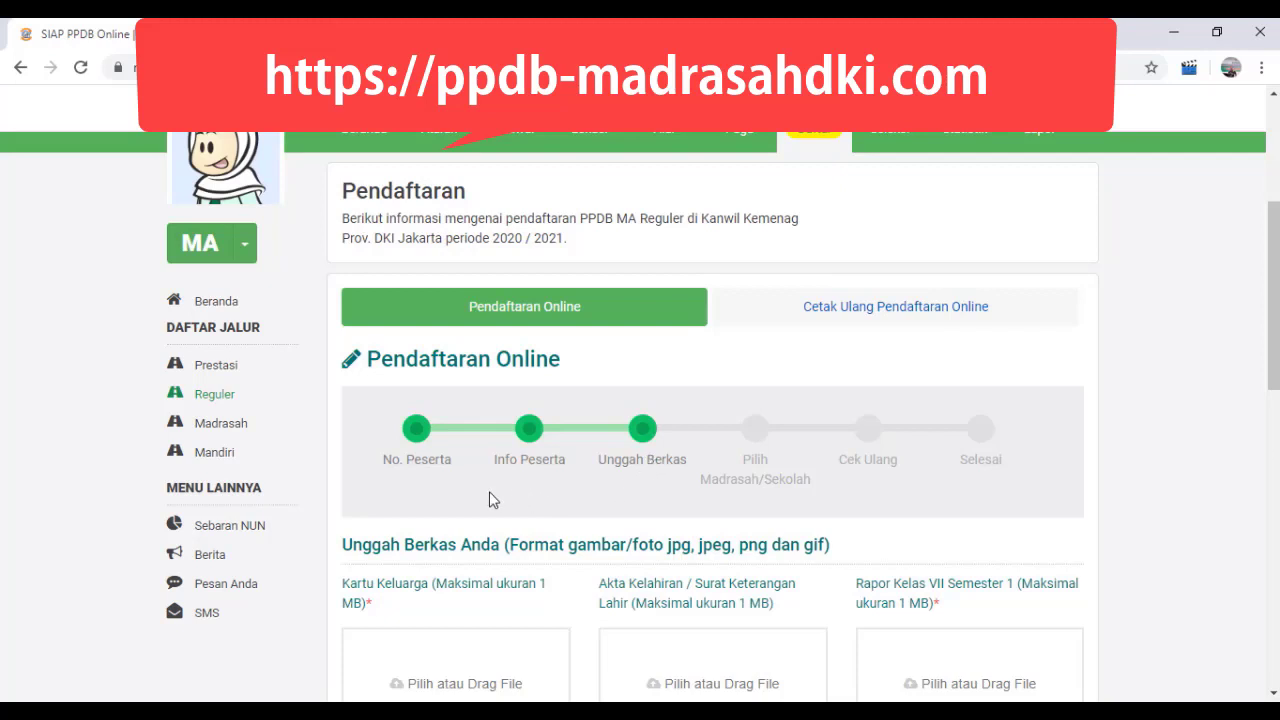
# Step: Examine which documents the Unggah Berkas stage asks for, including the file format and size limits
pyautogui.scroll(-1, 478, 500)
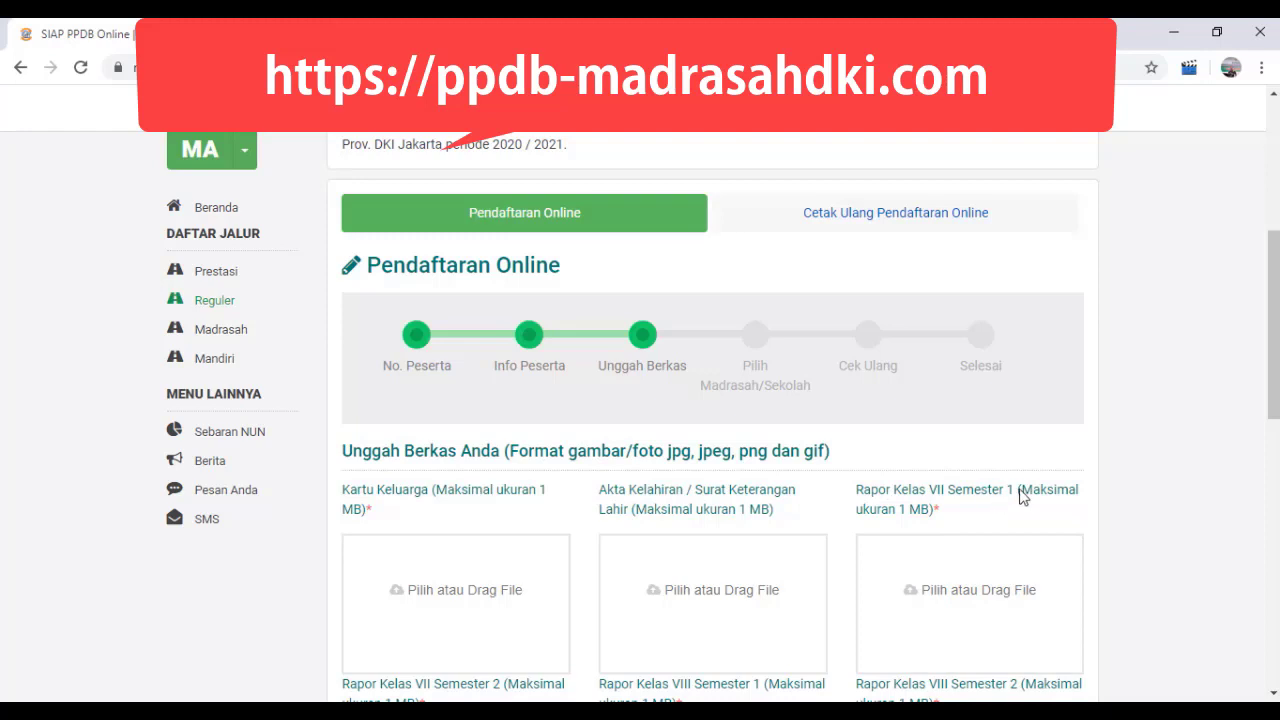
pyautogui.scroll(-1, 640, 595)
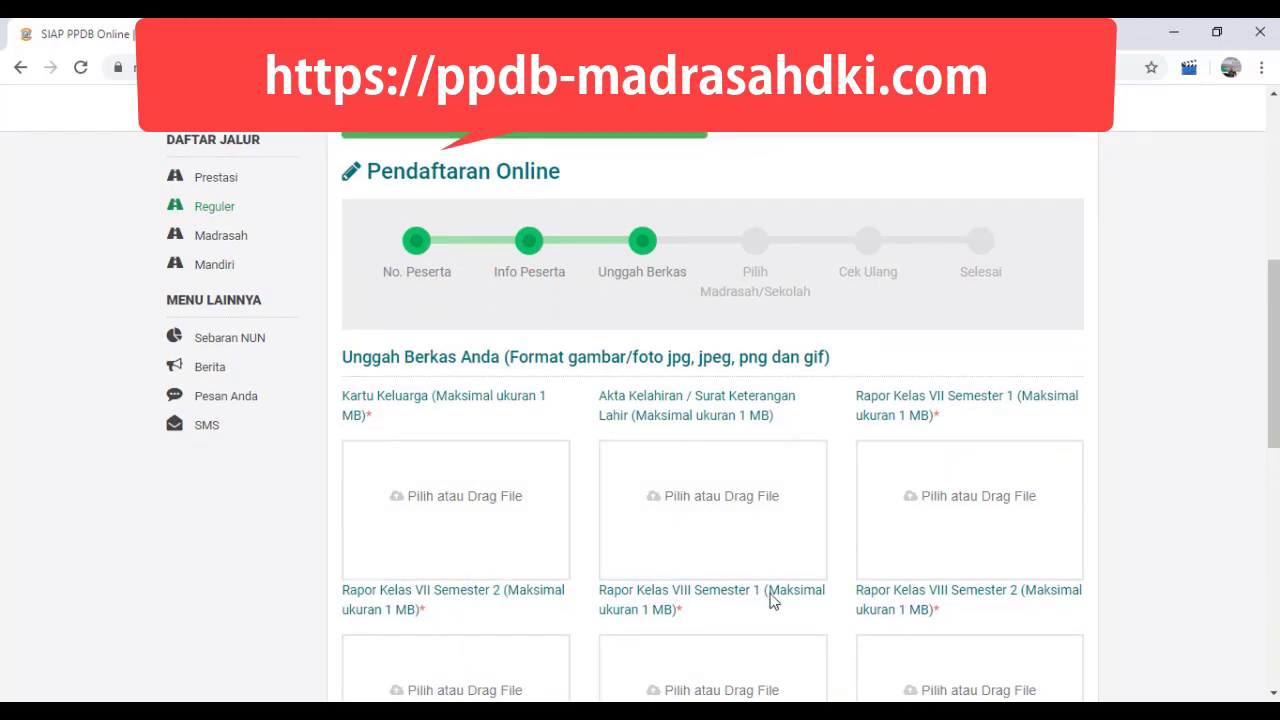
pyautogui.scroll(-1, 1000, 610)
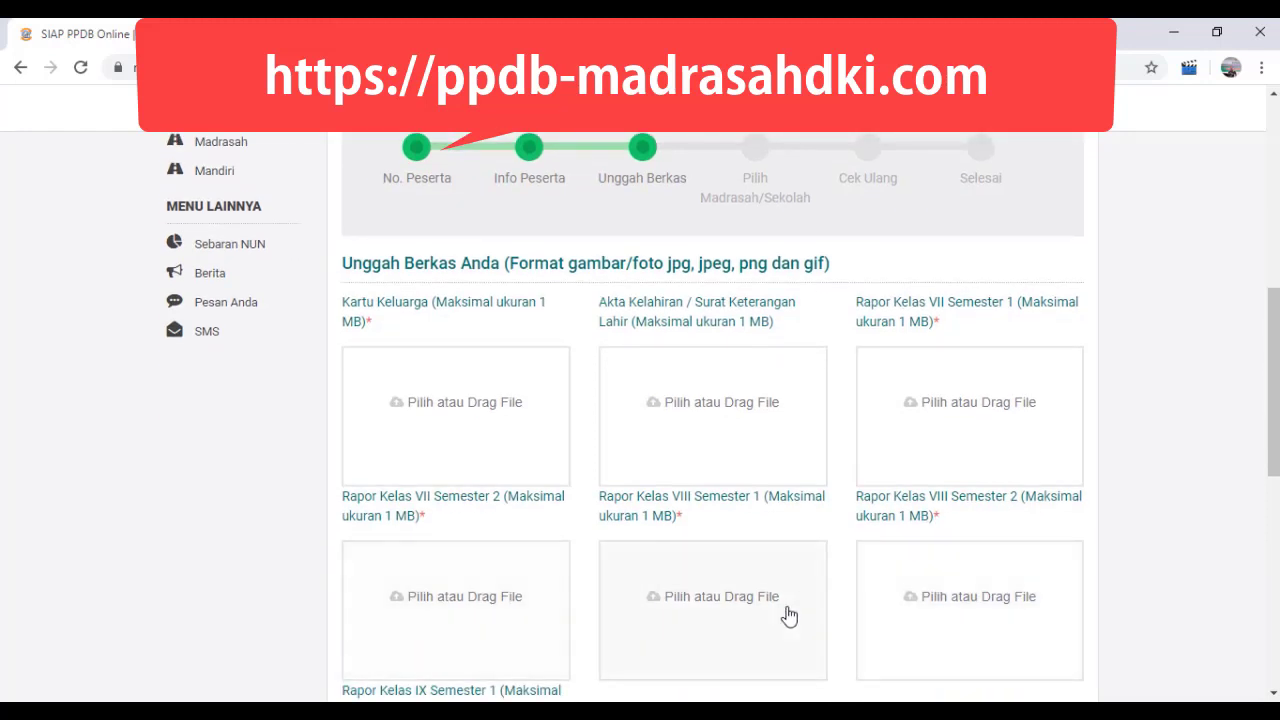
pyautogui.scroll(-2, 577, 623)
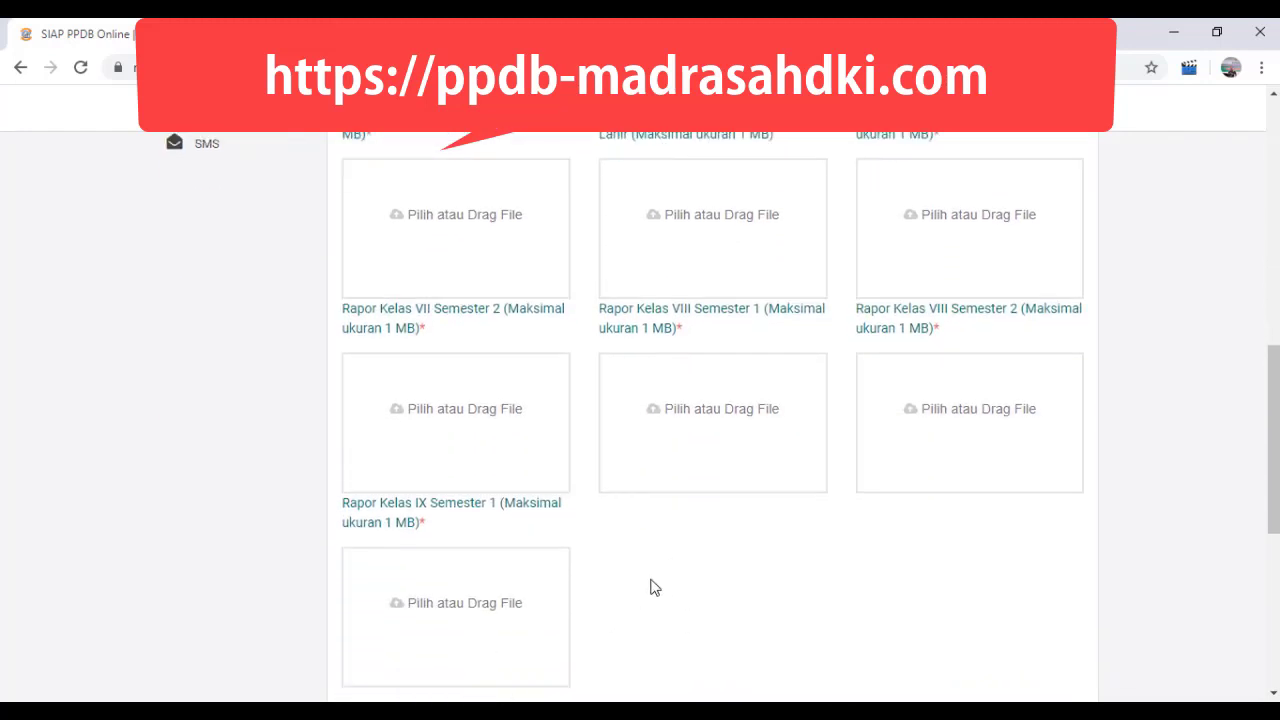
pyautogui.scroll(5, 676, 577)
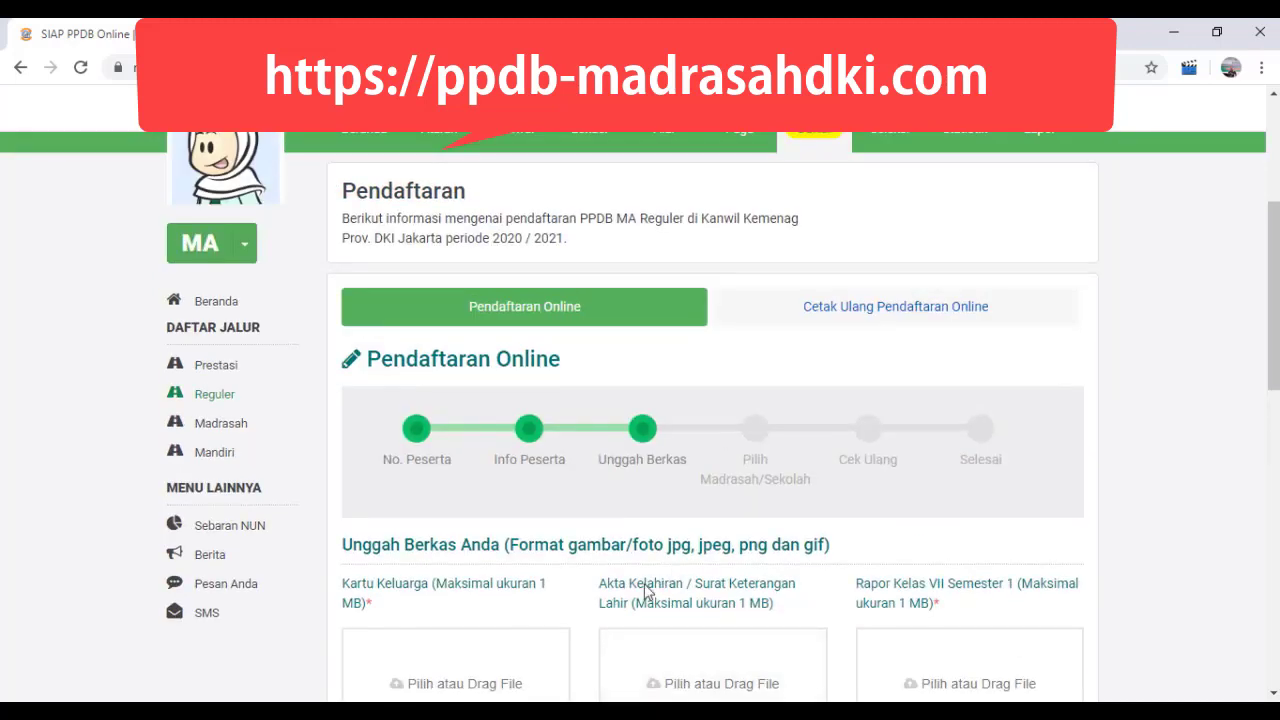
# Step: Upload the Scan KK image as the Kartu Keluarga and the Scan Akta Kelahiran image as the Akta Kelahiran
pyautogui.scroll(-1, 470, 602)
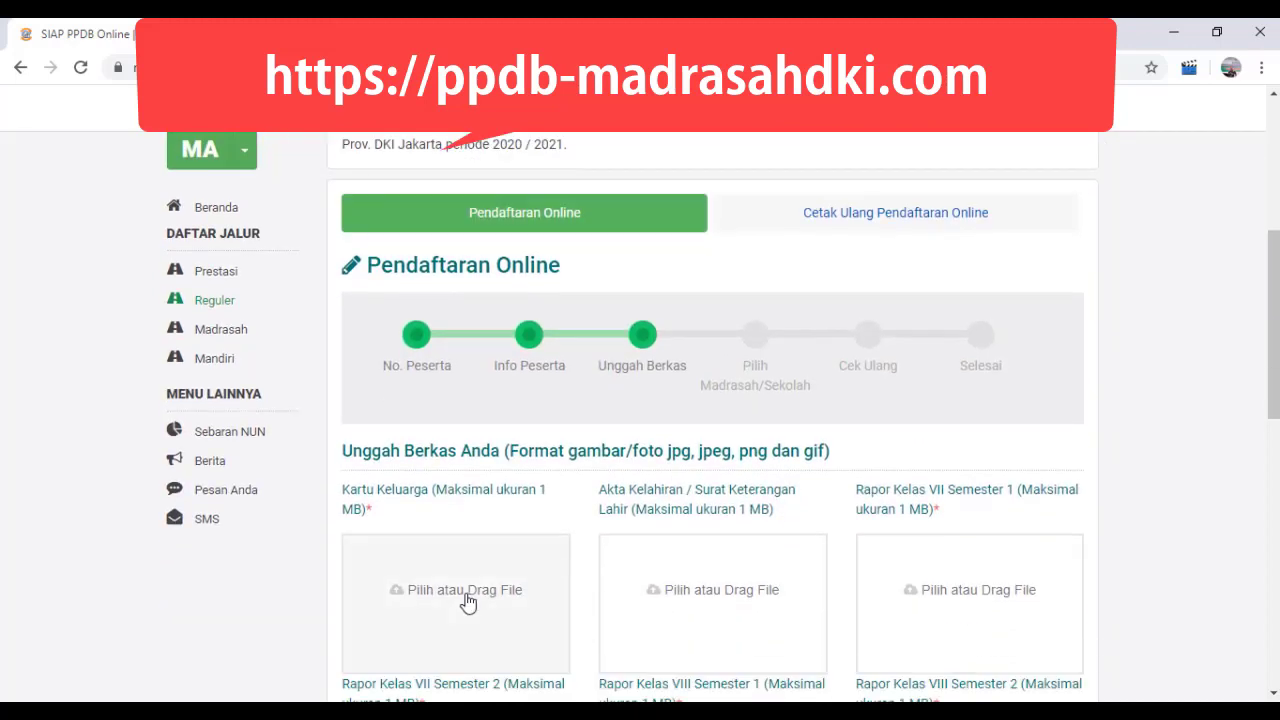
pyautogui.click(467, 600)
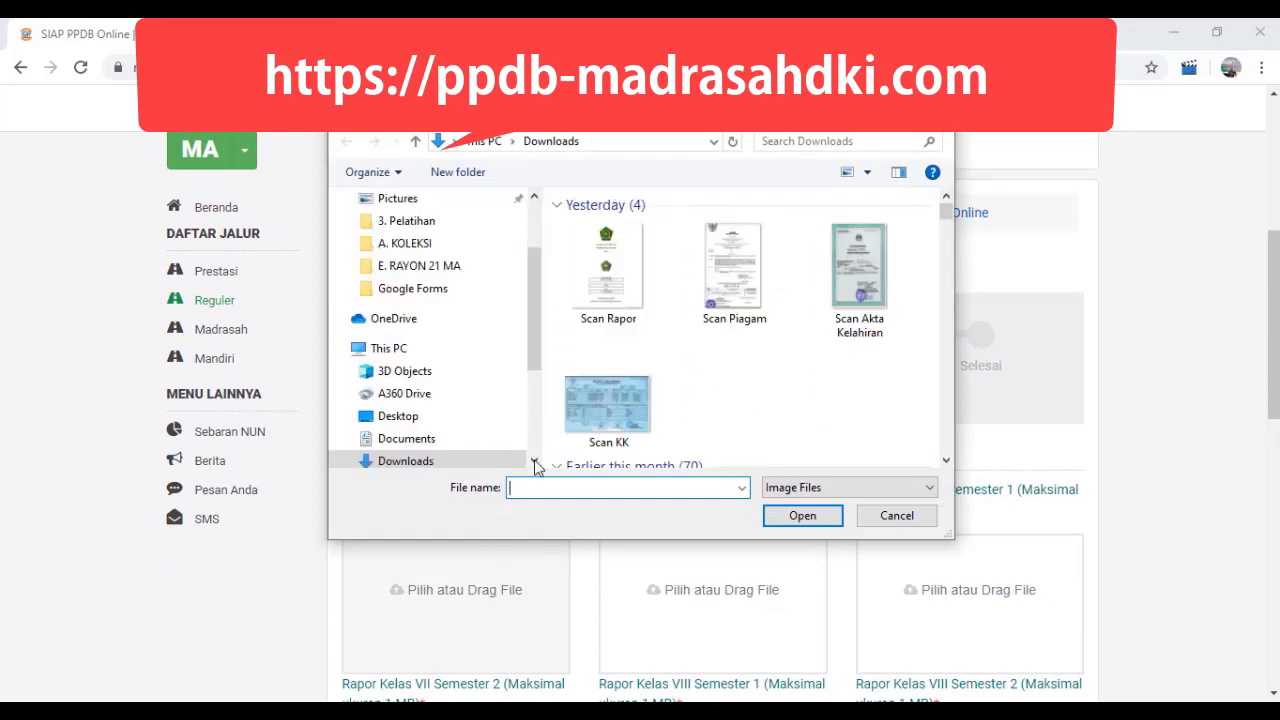
pyautogui.click(601, 410)
pyautogui.click(805, 520)
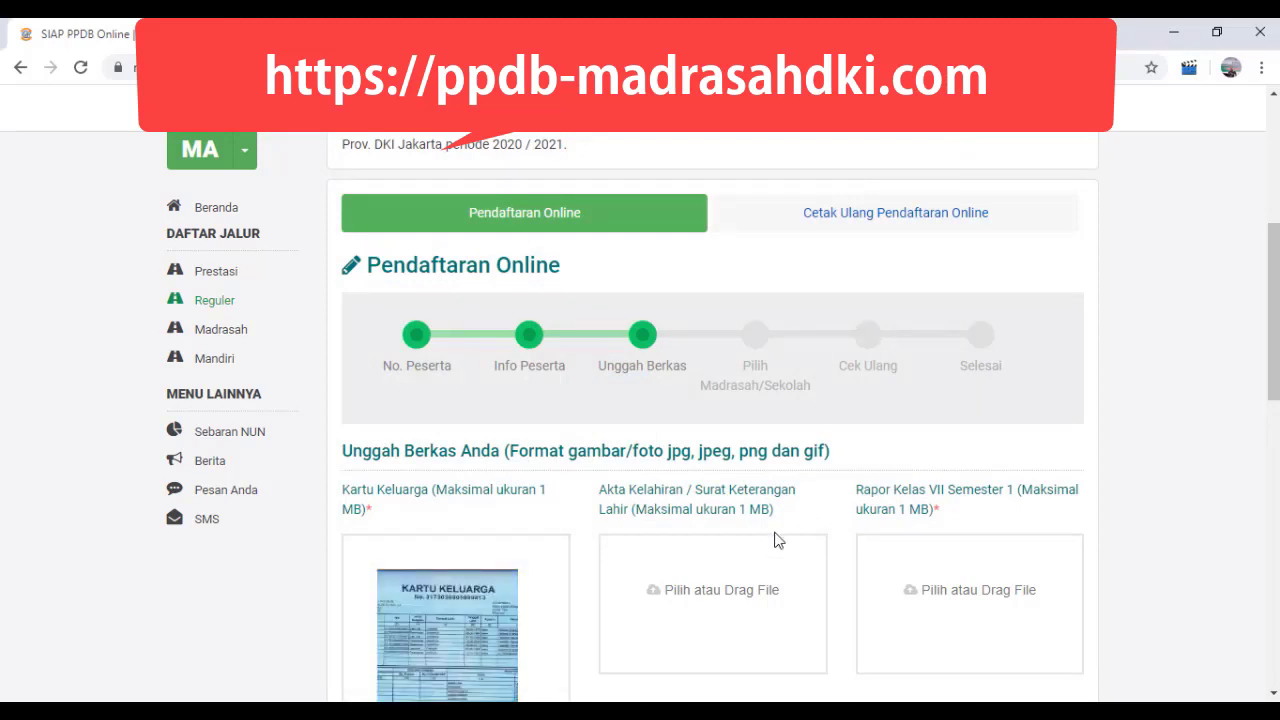
pyautogui.click(725, 600)
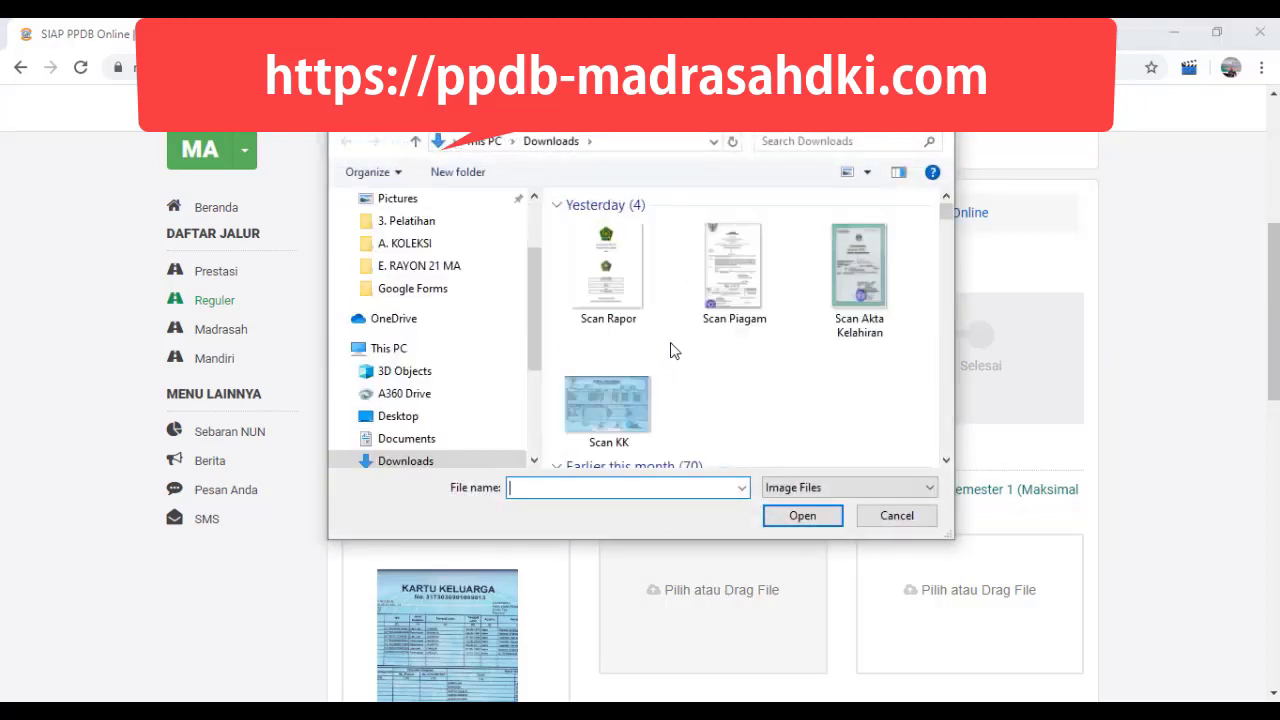
pyautogui.click(852, 300)
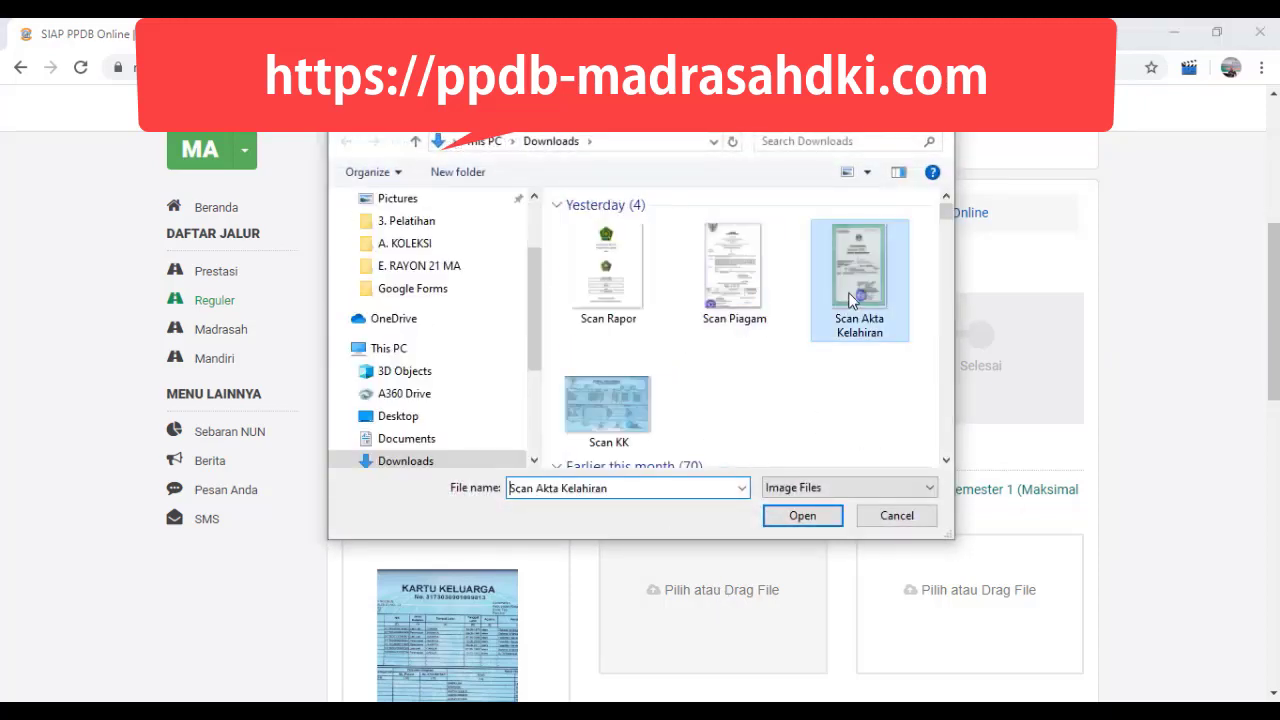
pyautogui.click(809, 519)
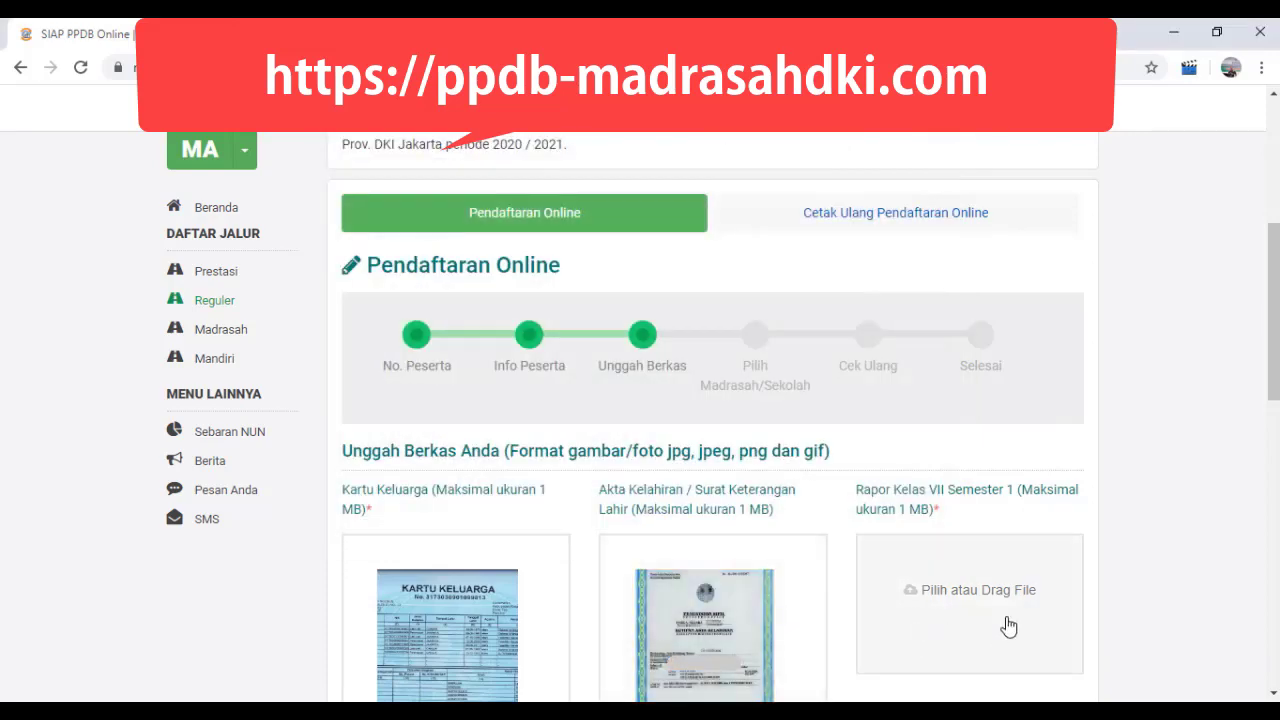
# Step: Upload the Scan Rapor image for both Rapor Kelas VII Semester 1 and Rapor Kelas VII Semester 2
pyautogui.scroll(-1, 1063, 577)
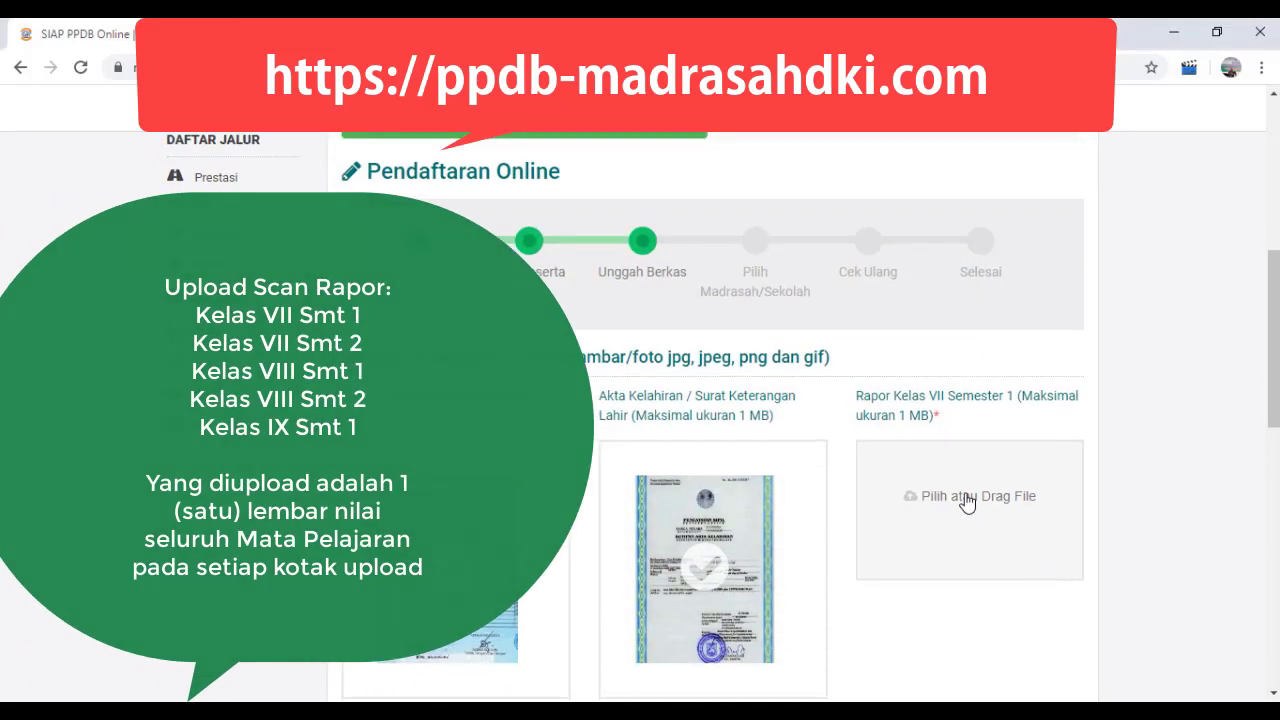
pyautogui.click(967, 503)
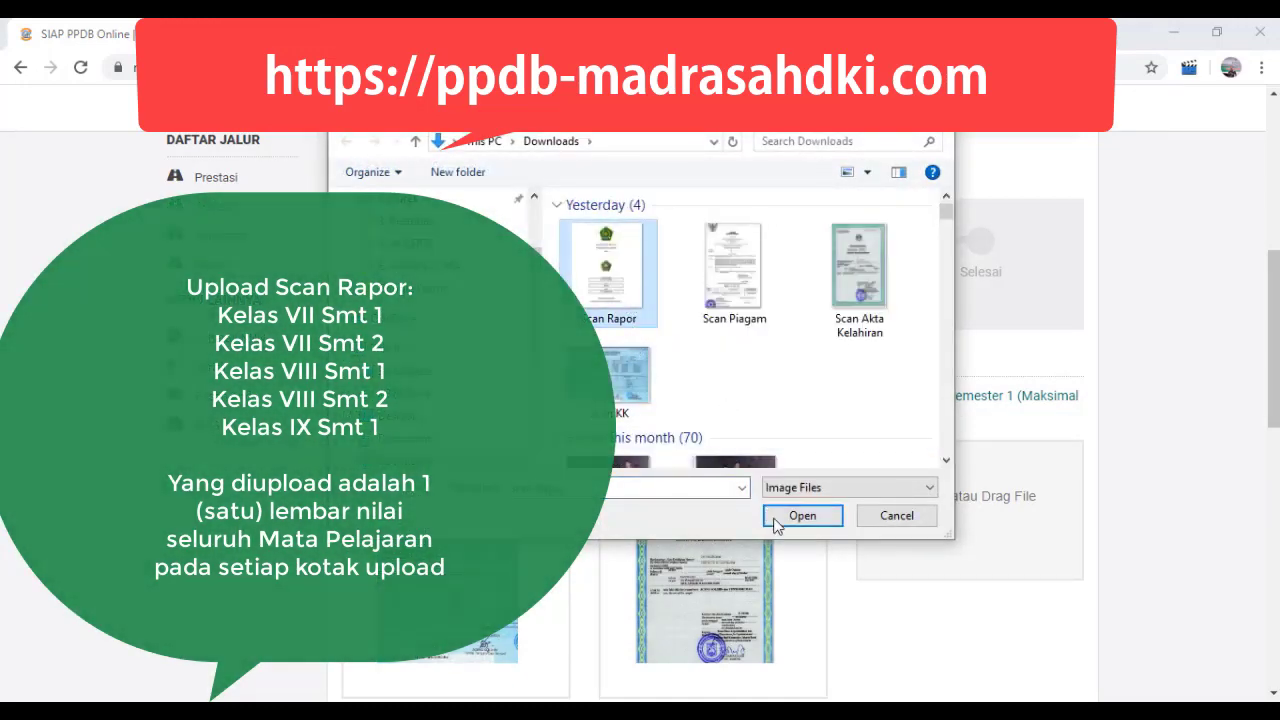
pyautogui.click(776, 518)
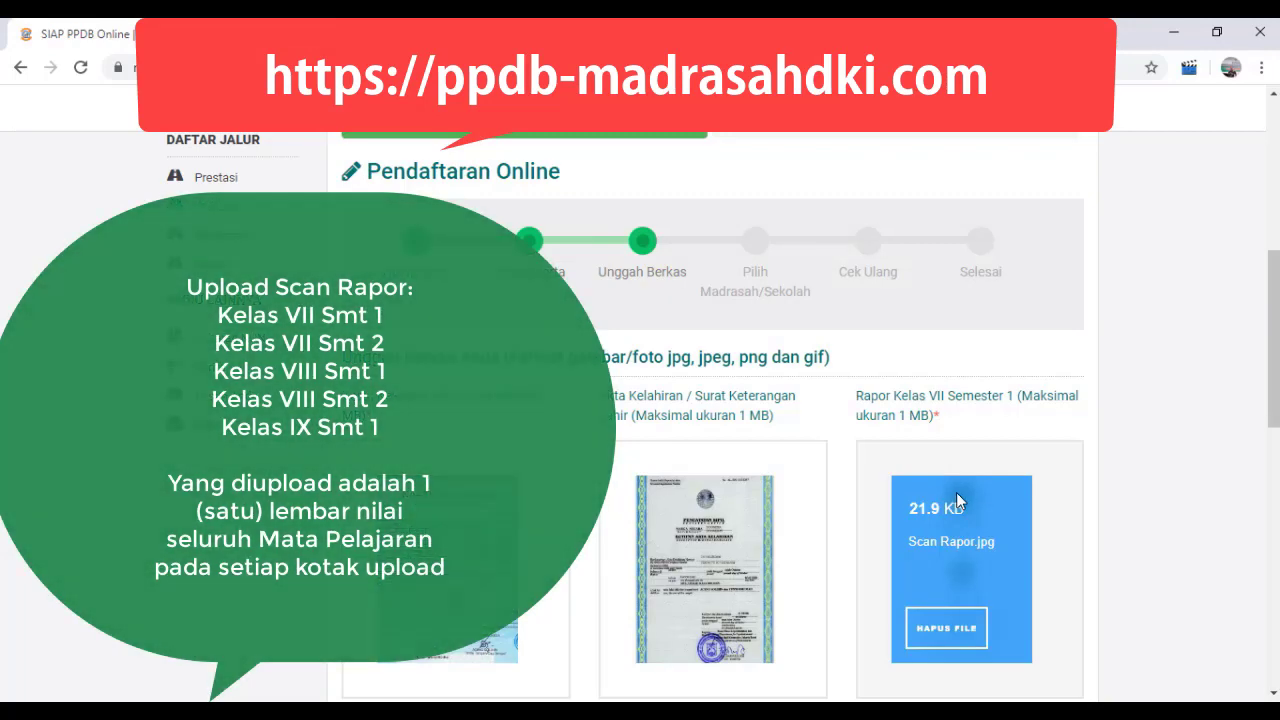
pyautogui.scroll(-2, 567, 581)
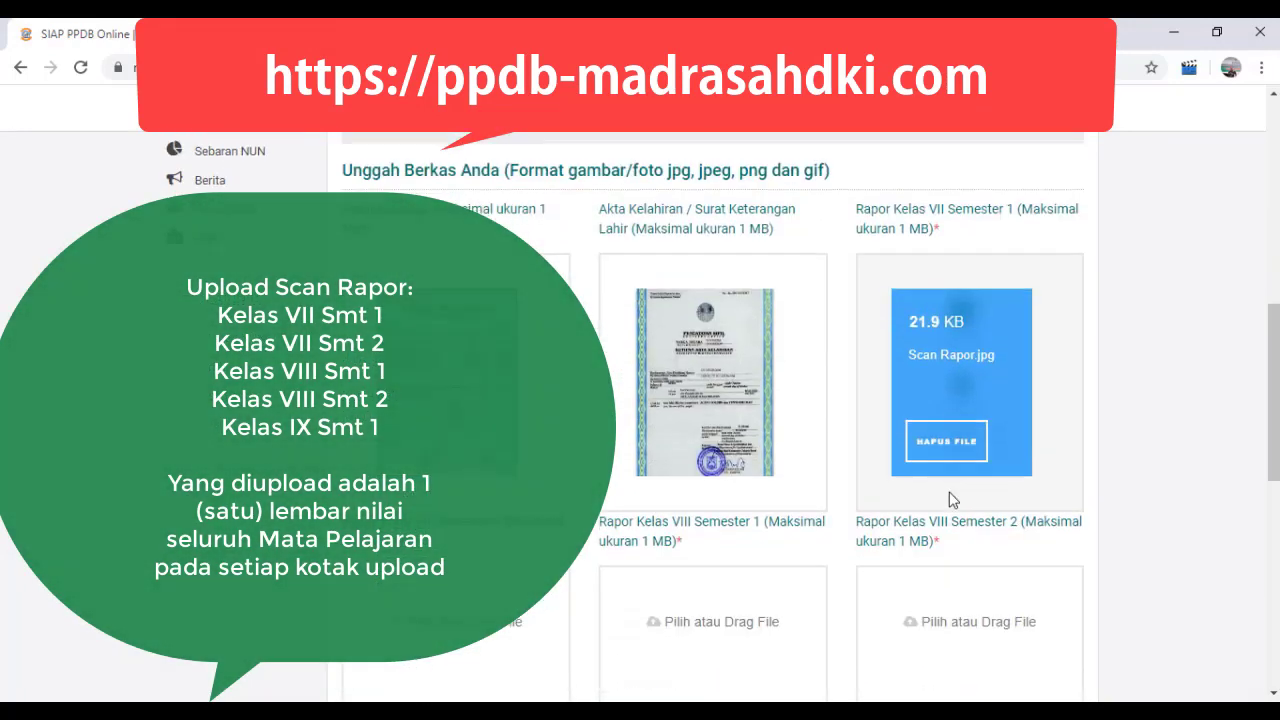
pyautogui.scroll(-2, 565, 580)
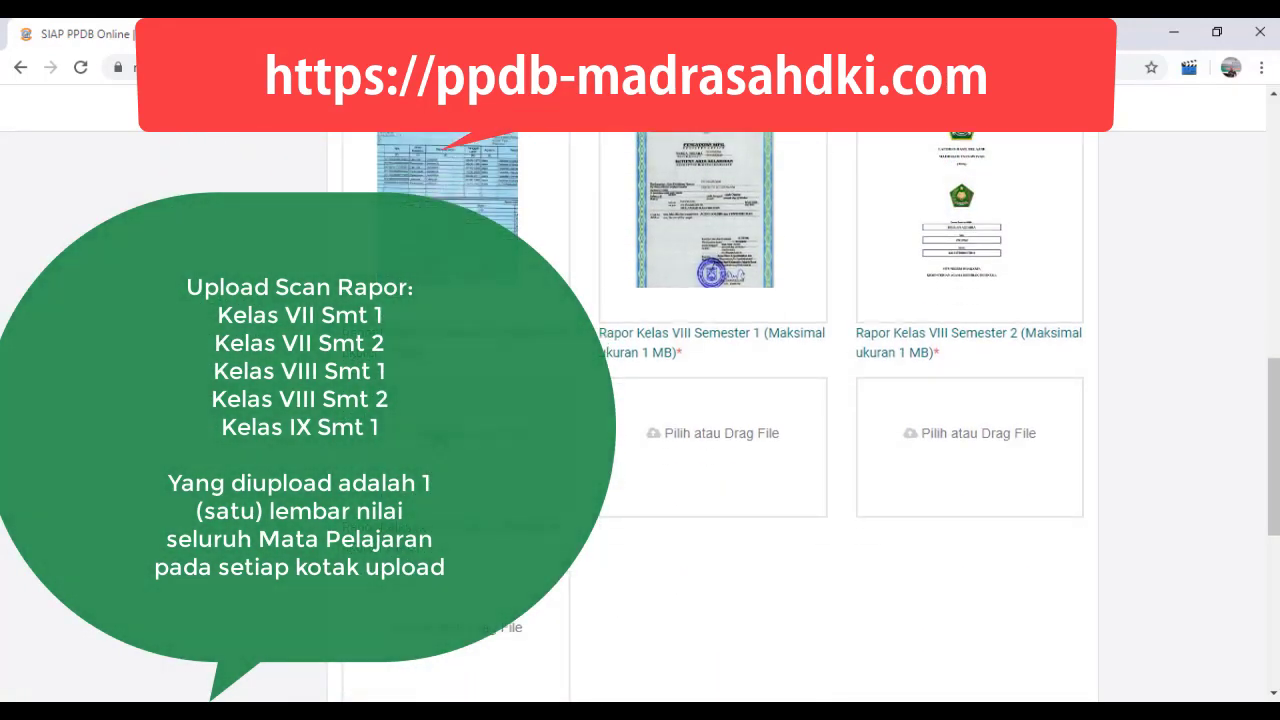
pyautogui.click(436, 445)
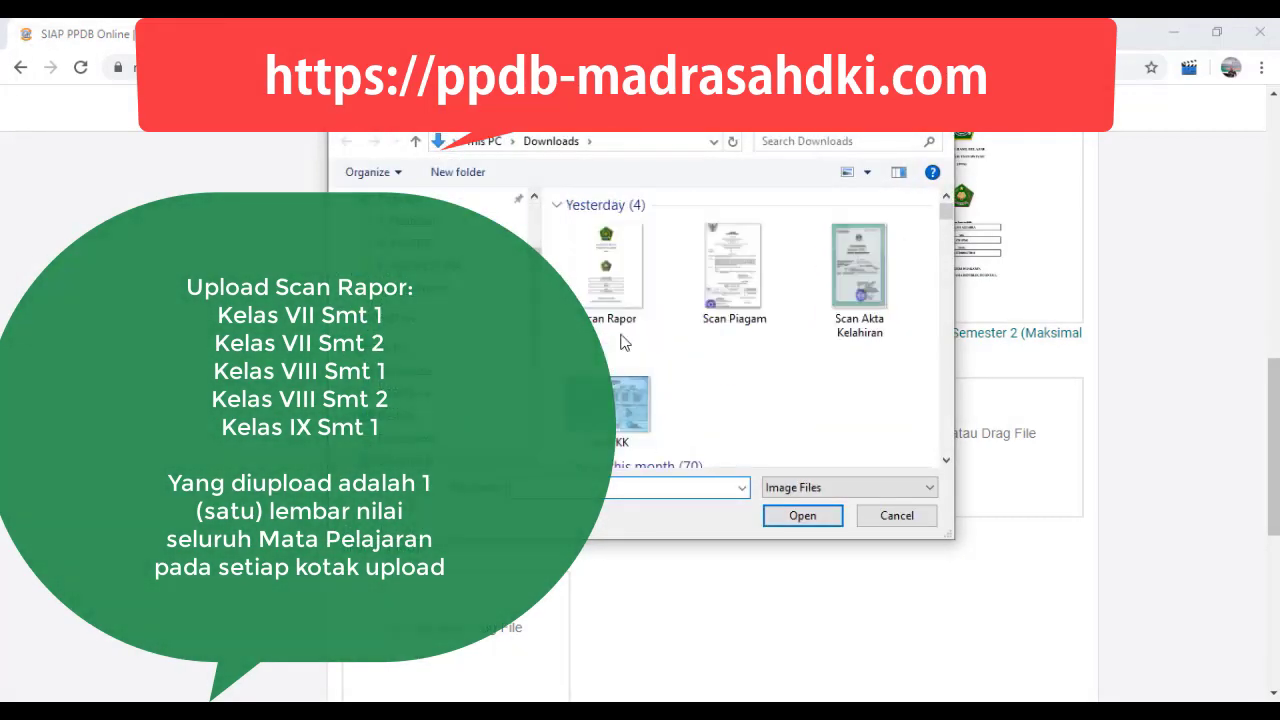
pyautogui.click(610, 300)
pyautogui.click(789, 517)
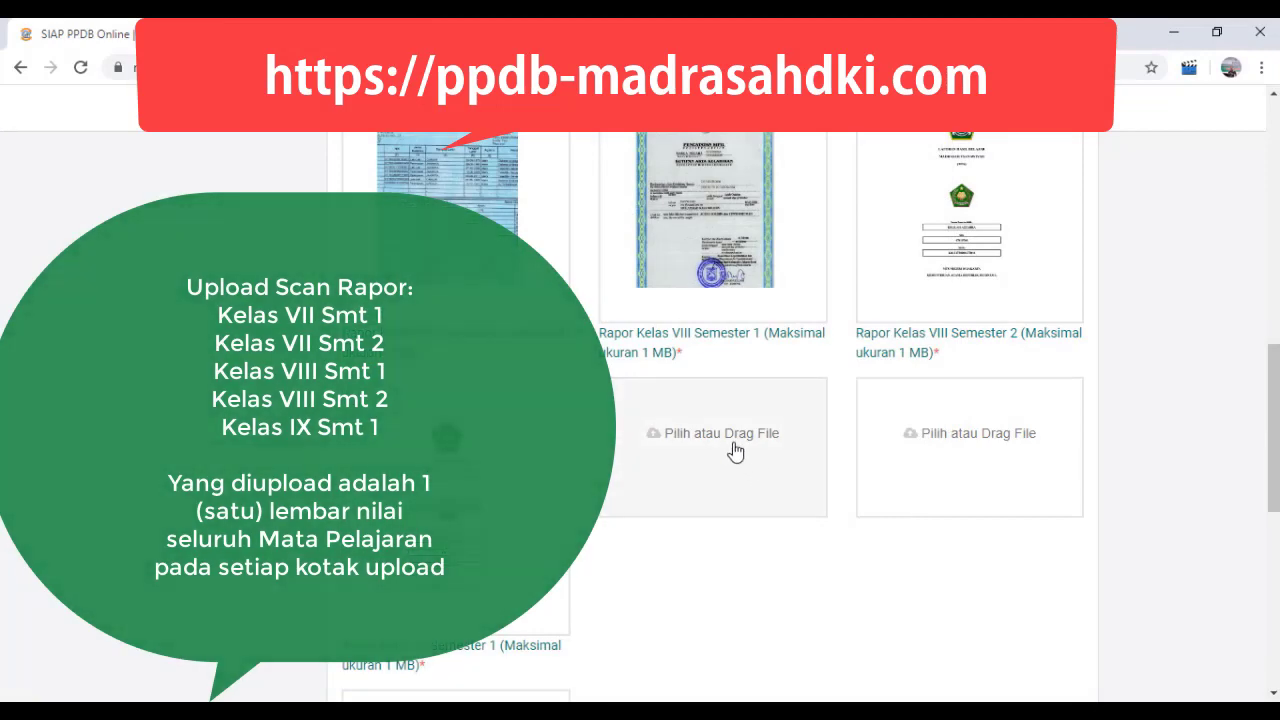
# Step: Upload the Scan Rapor image for both Rapor Kelas VIII Semester 1 and Rapor Kelas VIII Semester 2
pyautogui.click(728, 445)
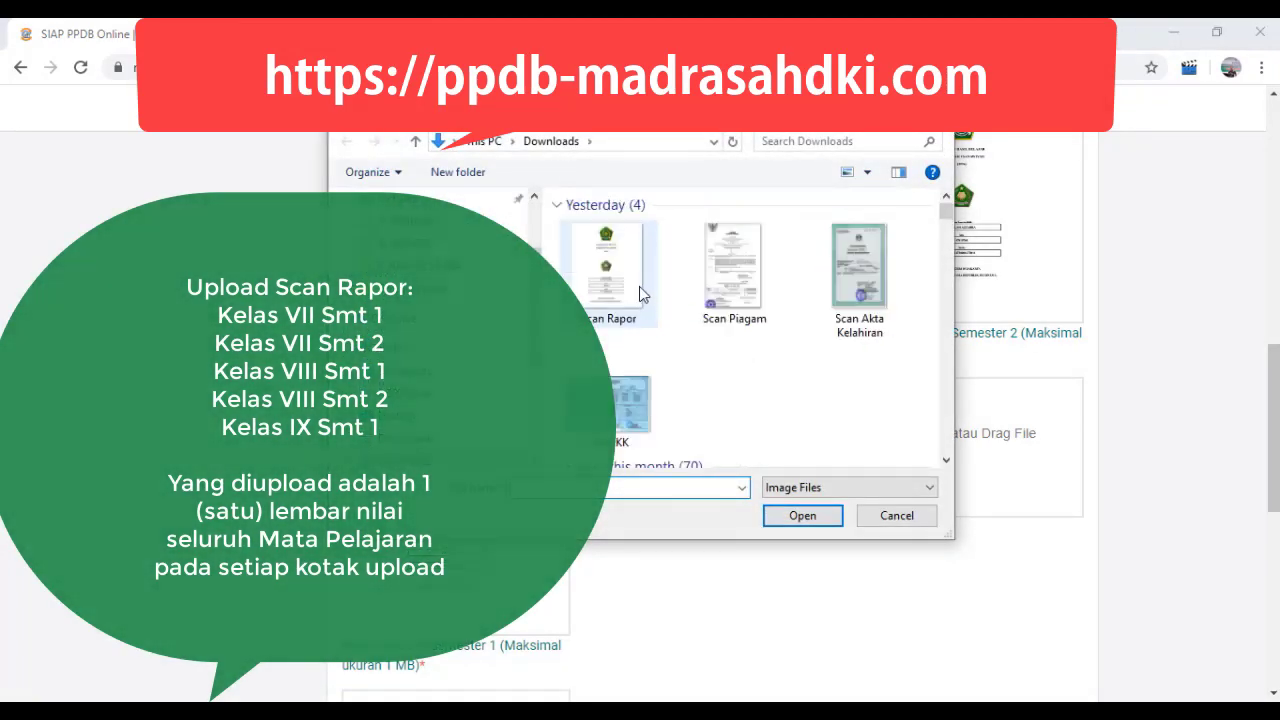
pyautogui.click(630, 290)
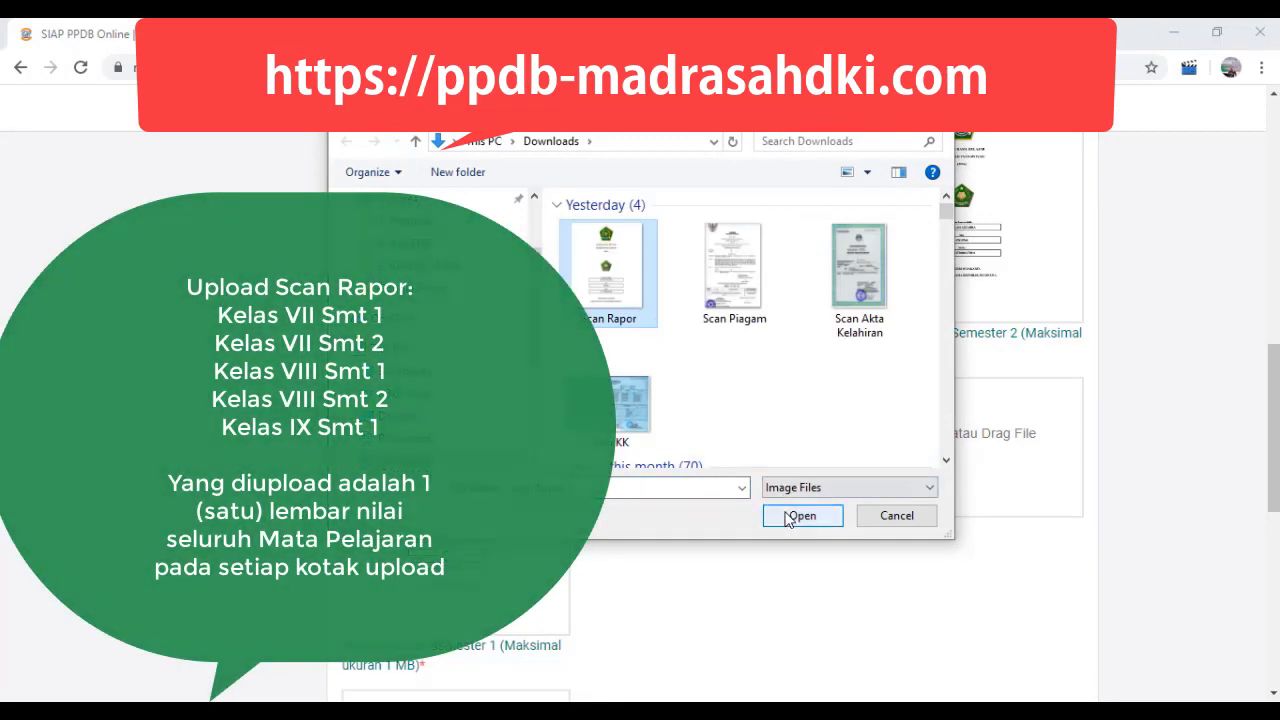
pyautogui.click(802, 515)
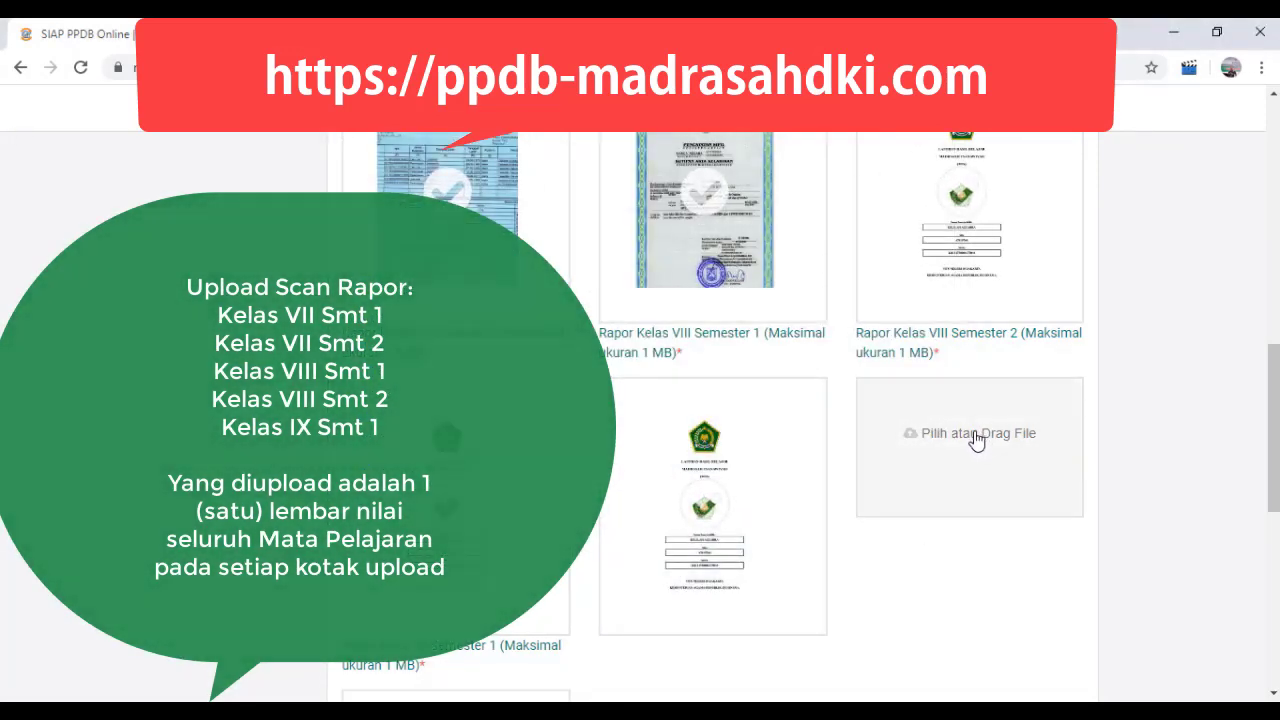
pyautogui.click(977, 441)
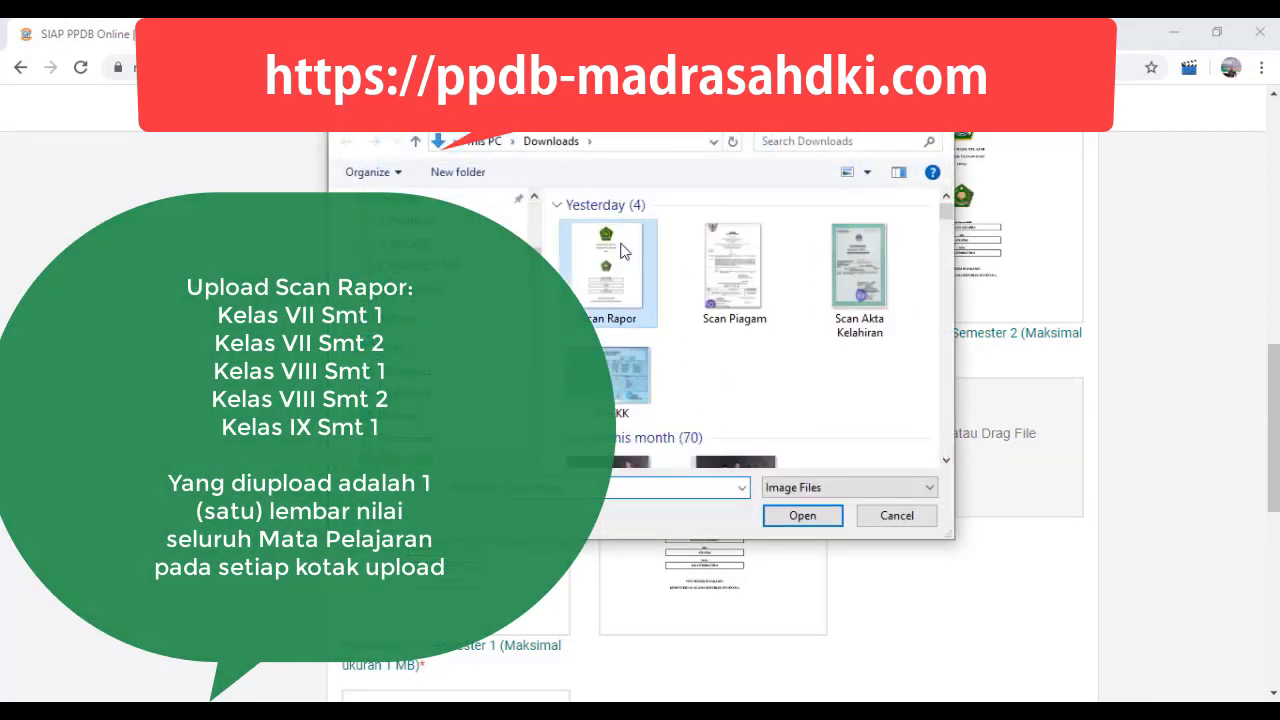